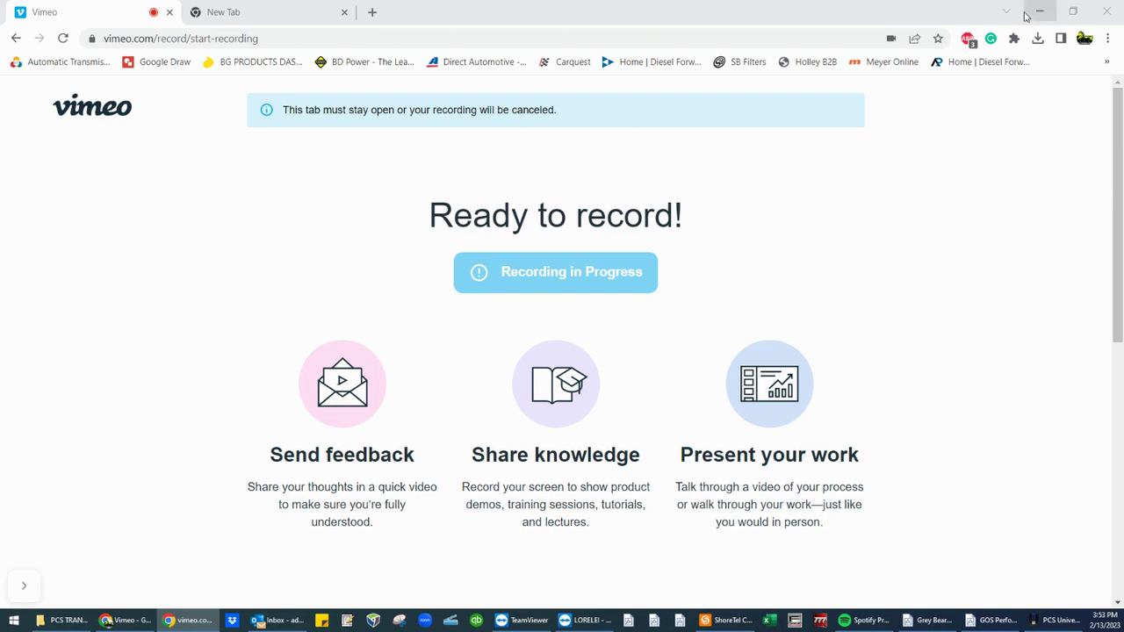
Step: Switch from the browser to PCS Universal TCU Software, close the TCC lockup and shift table windows, and exit the program
{"action": "left_click", "coordinate": [1038, 13]}
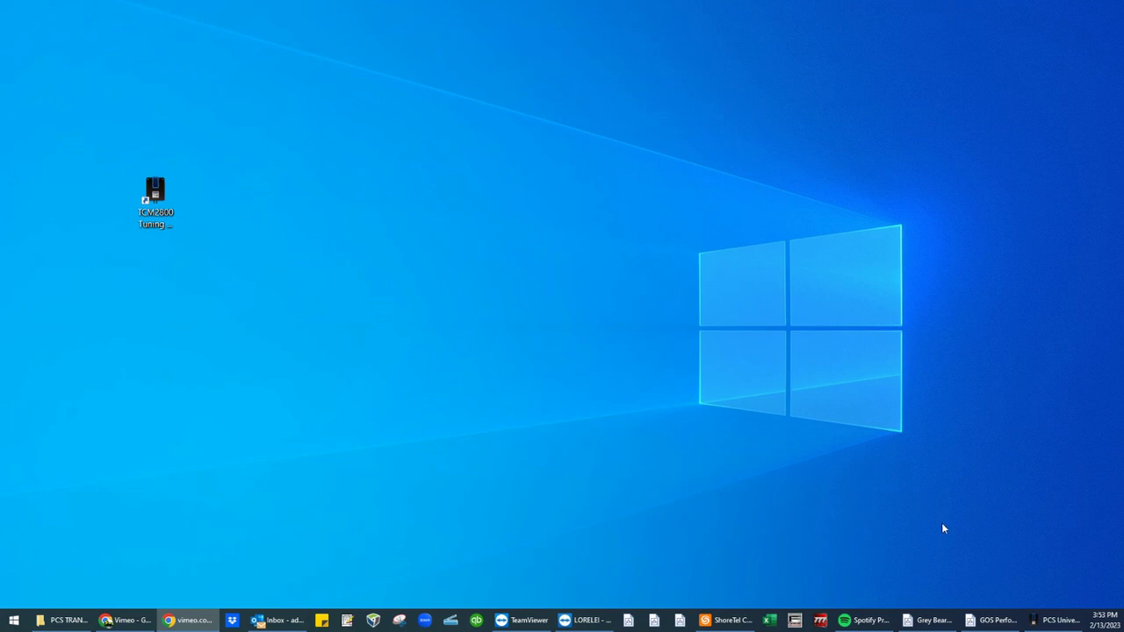
{"action": "left_click", "coordinate": [1047, 625]}
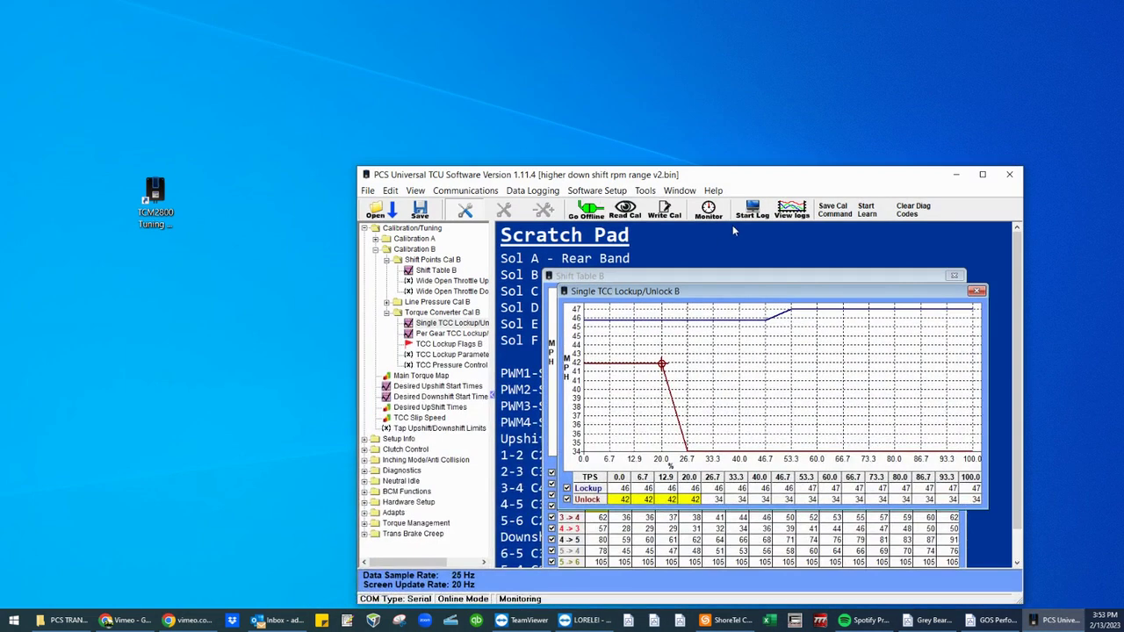
{"action": "left_click", "coordinate": [977, 292]}
{"action": "left_click", "coordinate": [954, 276]}
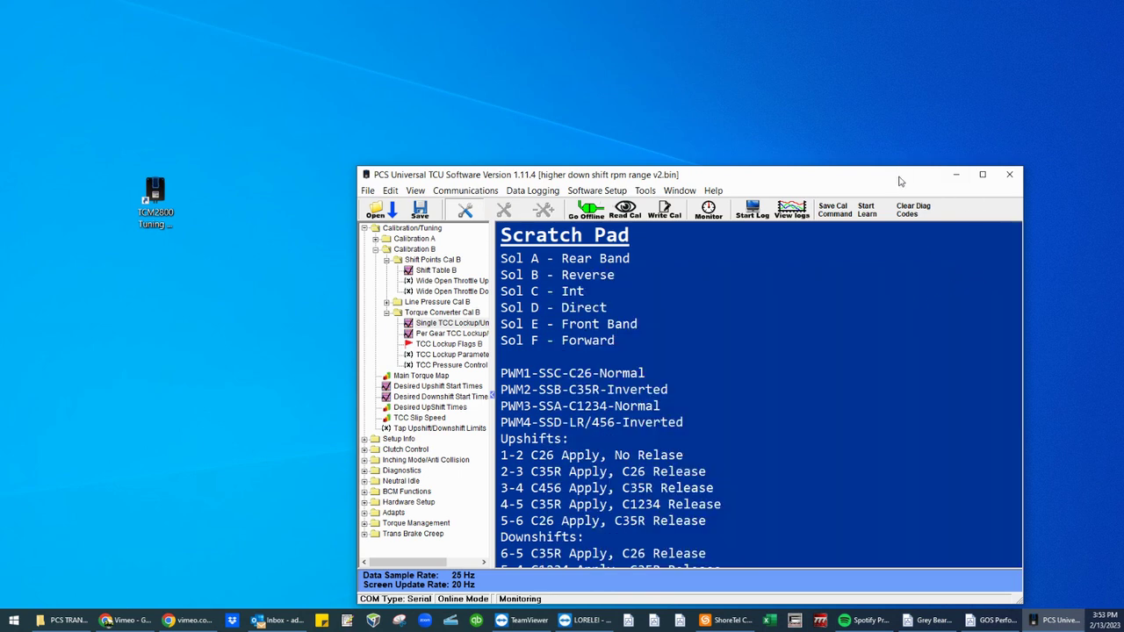
{"action": "left_click_drag", "start_coordinate": [900, 181], "coordinate": [795, 69]}
{"action": "left_click", "coordinate": [902, 68]}
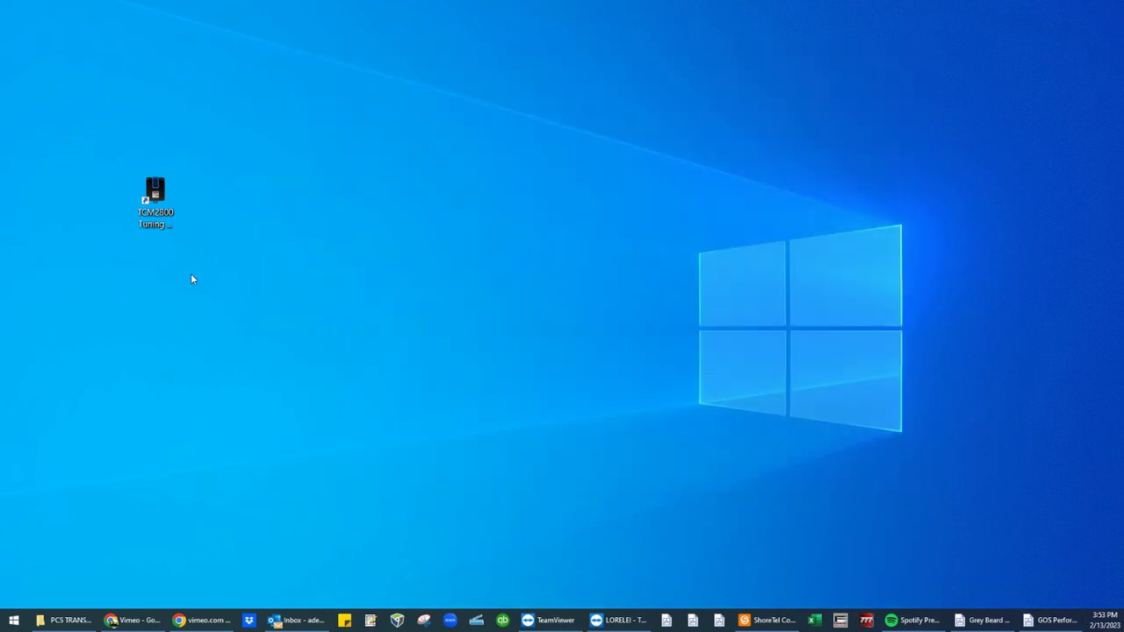
Step: Launch the TCM2800 tuning software full-screen and read the controller's calibration into the Desktop file 2023-02-13-Monday_at_PM-03-54-05
{"action": "double_click", "coordinate": [155, 182]}
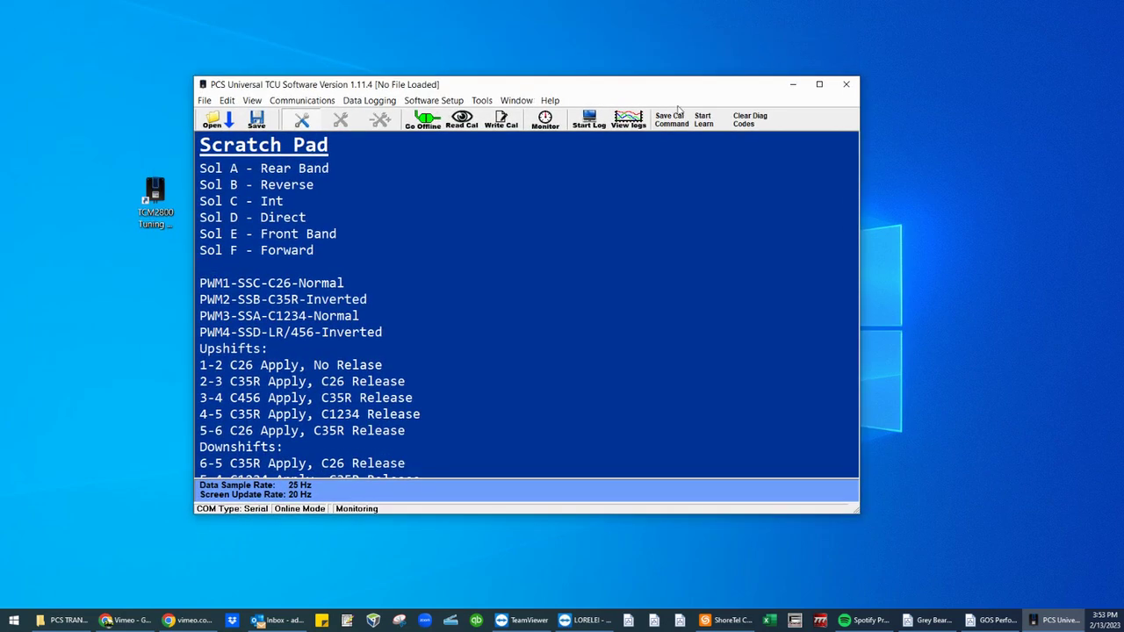
{"action": "left_click", "coordinate": [818, 85]}
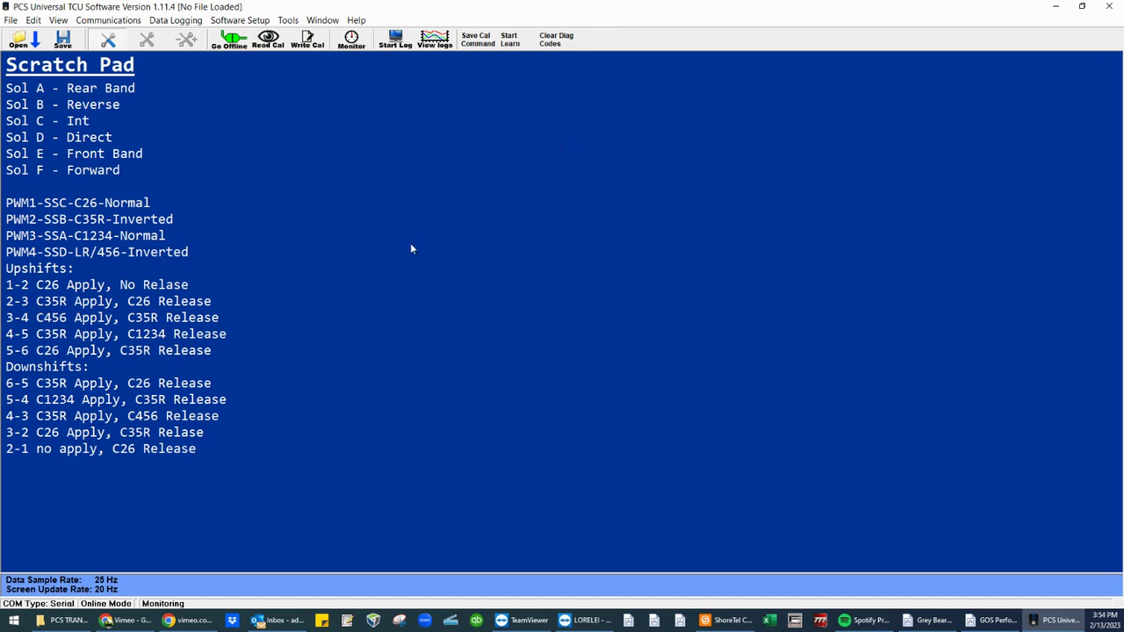
{"action": "left_click", "coordinate": [273, 46]}
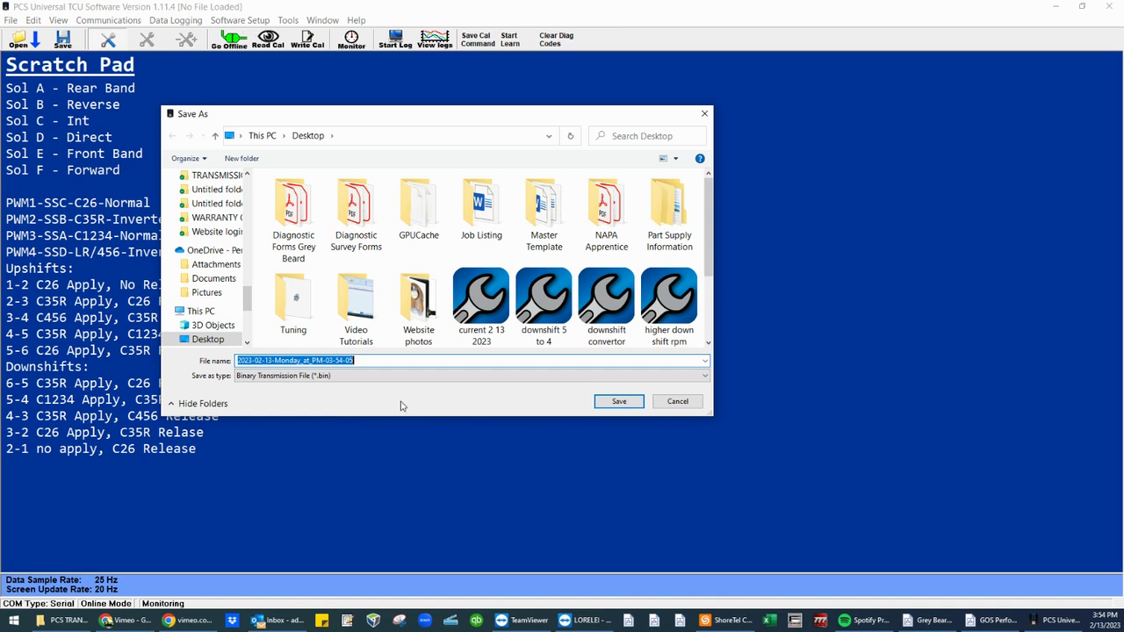
{"action": "left_click", "coordinate": [600, 402]}
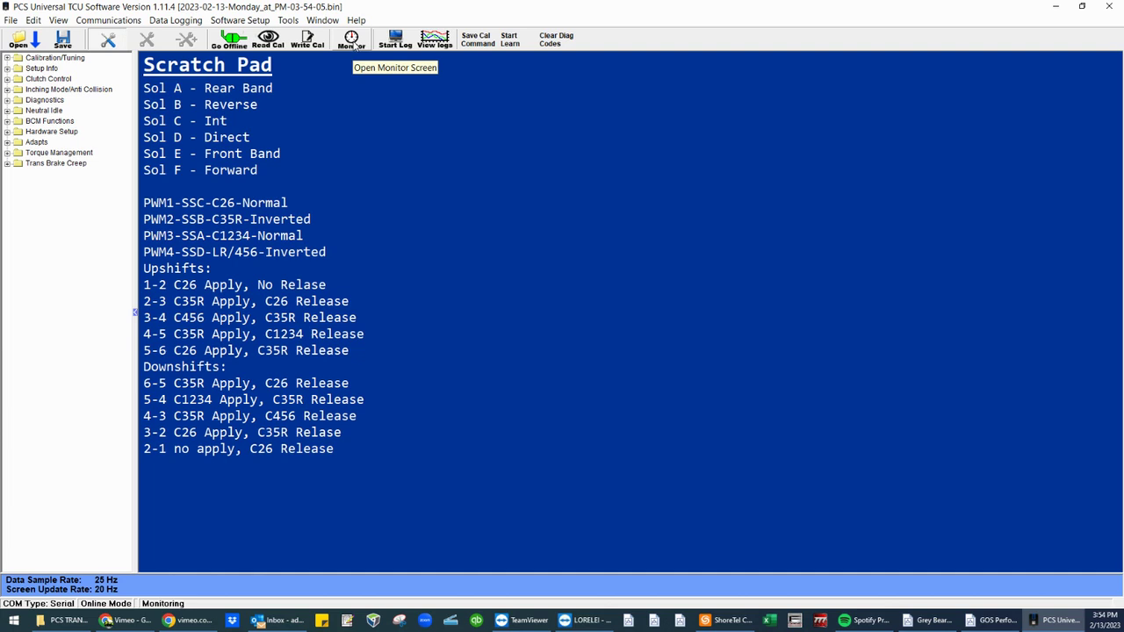
Step: Open the live monitor, select the TCM-2600/2800 Datastream view, and reposition its window in the workspace
{"action": "left_click", "coordinate": [351, 40]}
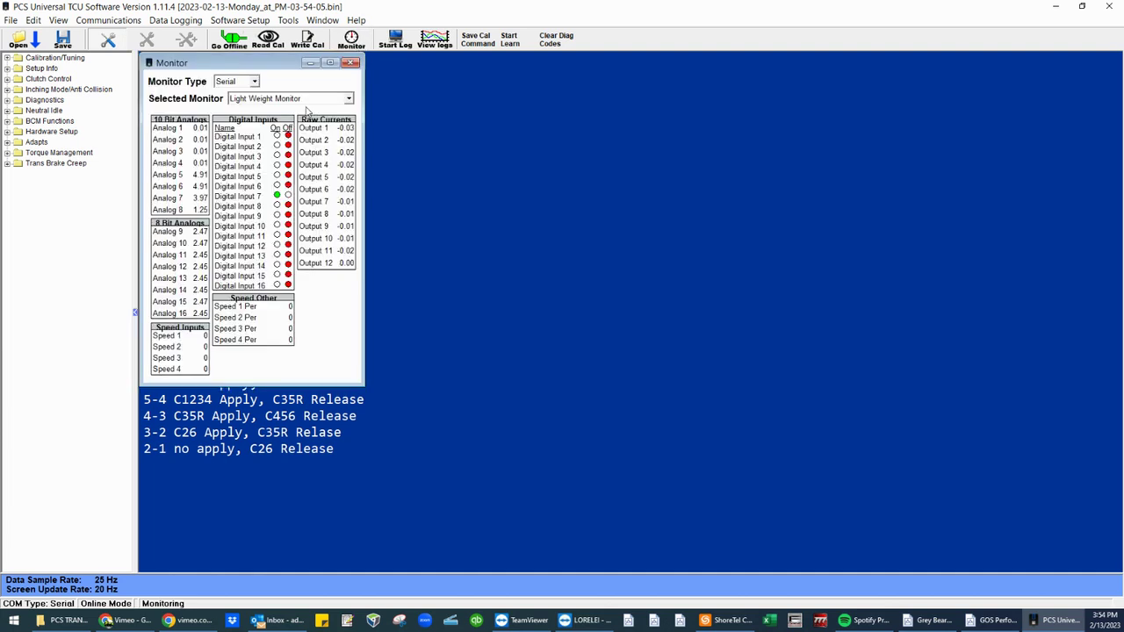
{"action": "left_click", "coordinate": [349, 99]}
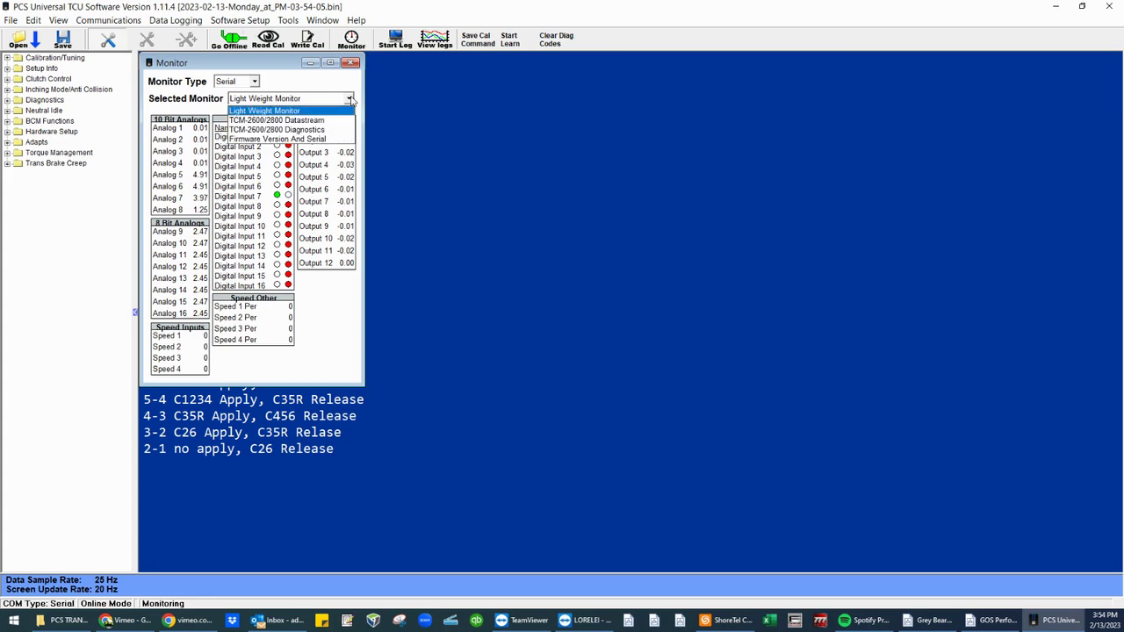
{"action": "left_click", "coordinate": [313, 120]}
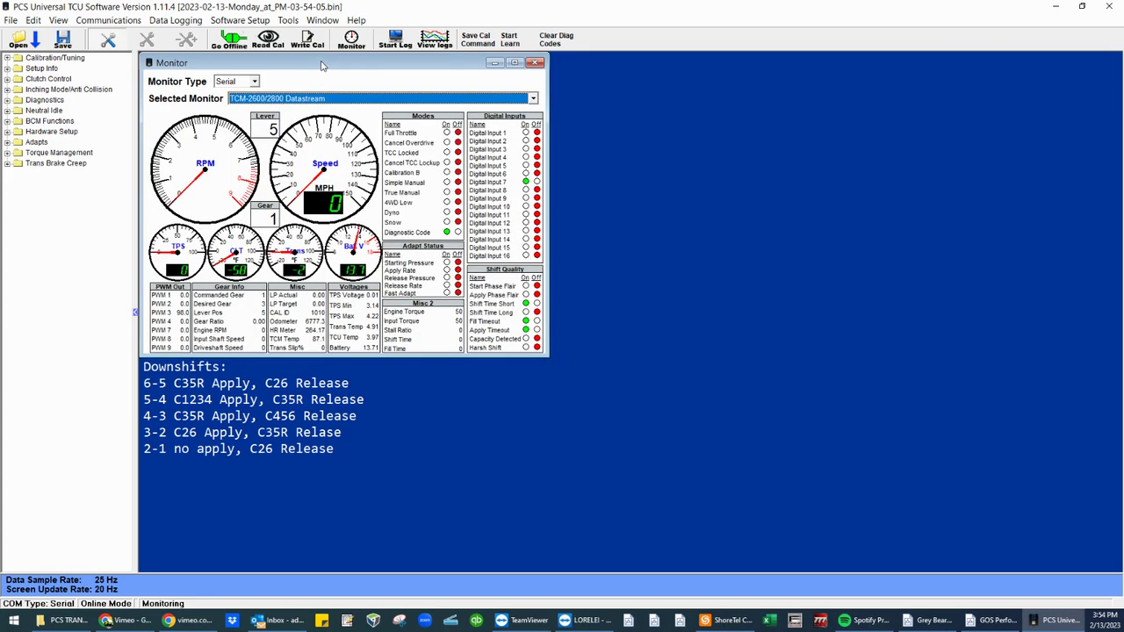
{"action": "left_click_drag", "start_coordinate": [323, 66], "coordinate": [414, 86]}
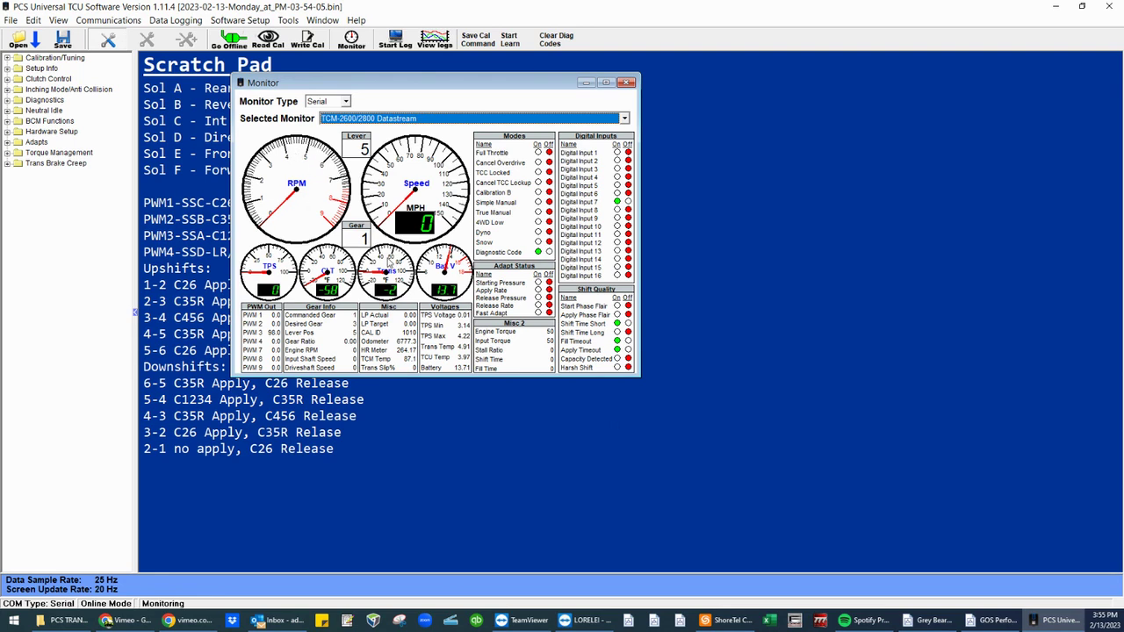
Step: Examine the inputs in the Light Weight Monitor and return to the TCM-2600/2800 Datastream monitor
{"action": "left_click", "coordinate": [626, 121]}
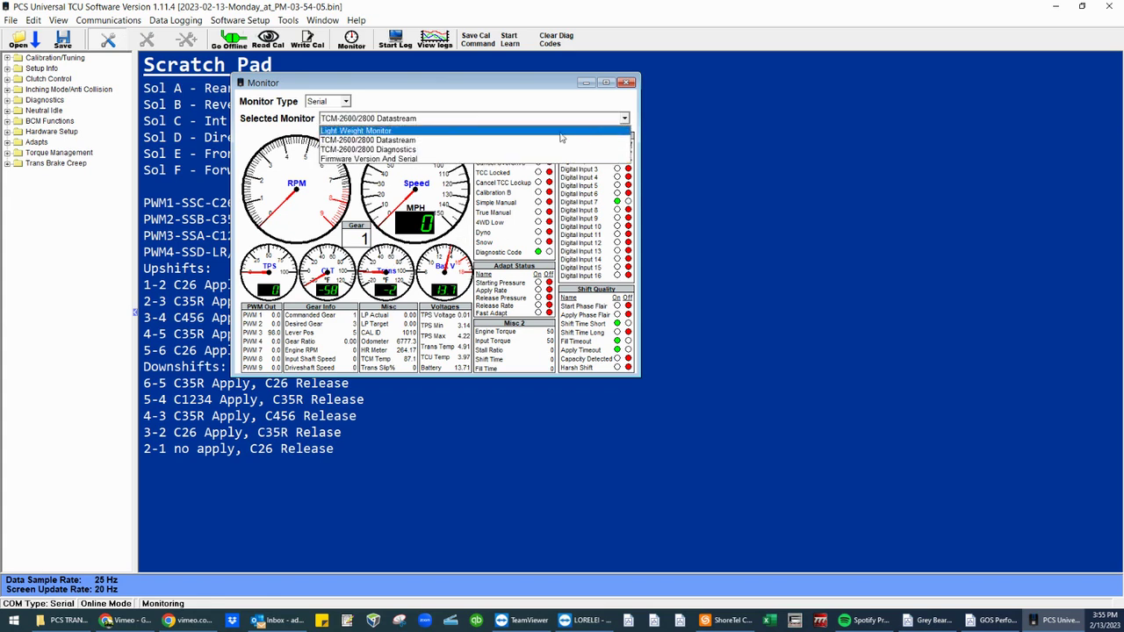
{"action": "left_click", "coordinate": [393, 131]}
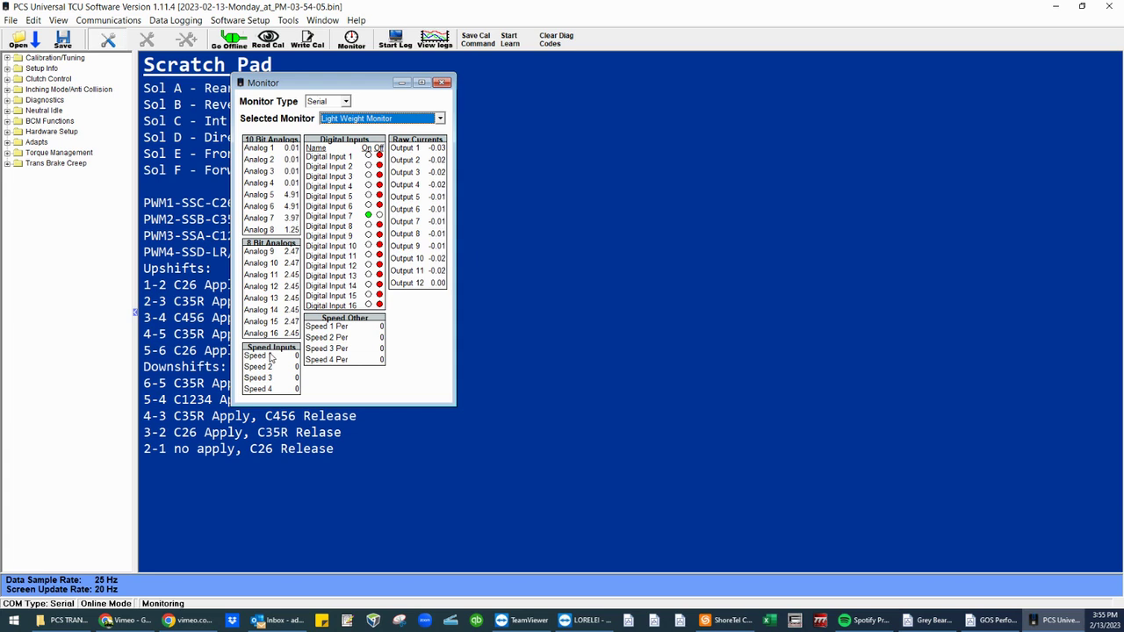
{"action": "left_click", "coordinate": [440, 119]}
{"action": "left_click", "coordinate": [404, 140]}
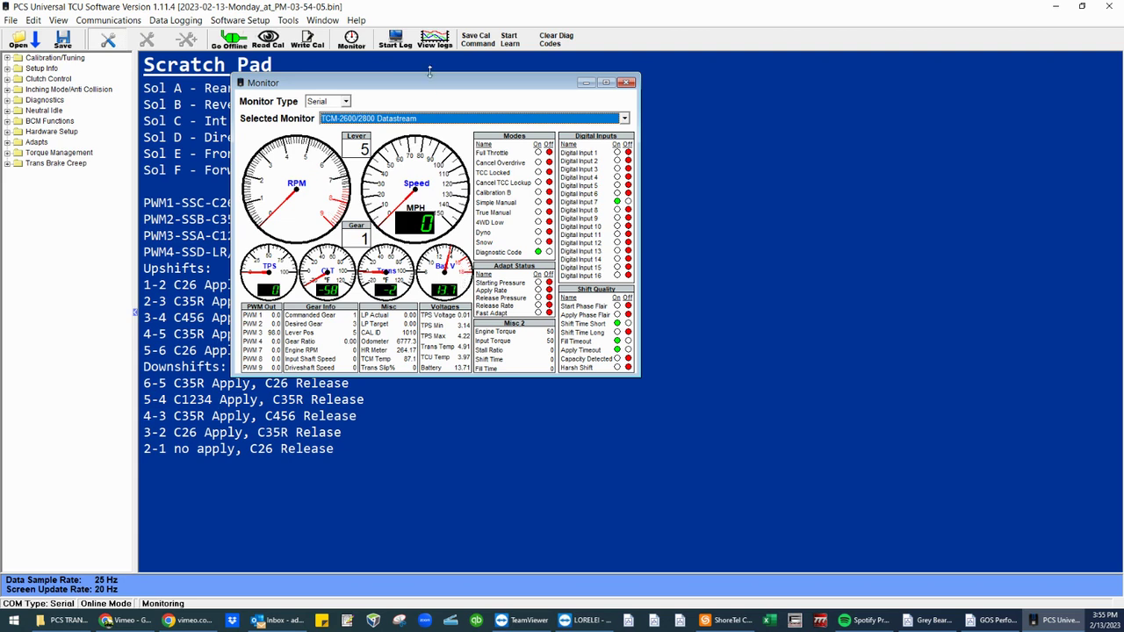
Step: Record a datalog saved on the Desktop as "hard 4 shift" and stop the logging
{"action": "left_click", "coordinate": [395, 37]}
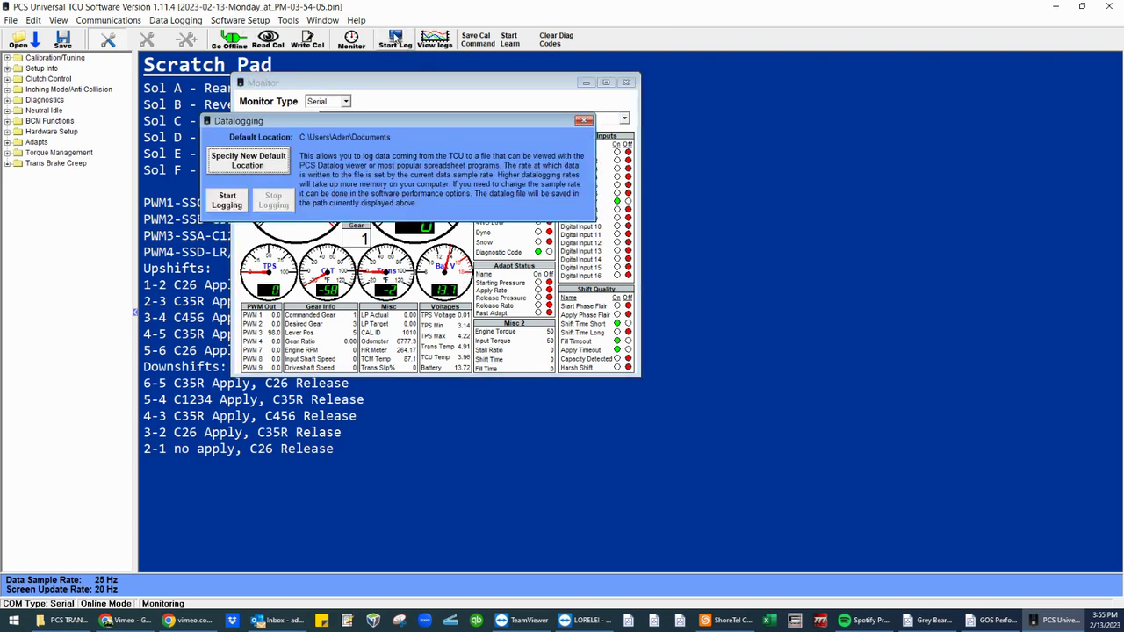
{"action": "left_click", "coordinate": [227, 201]}
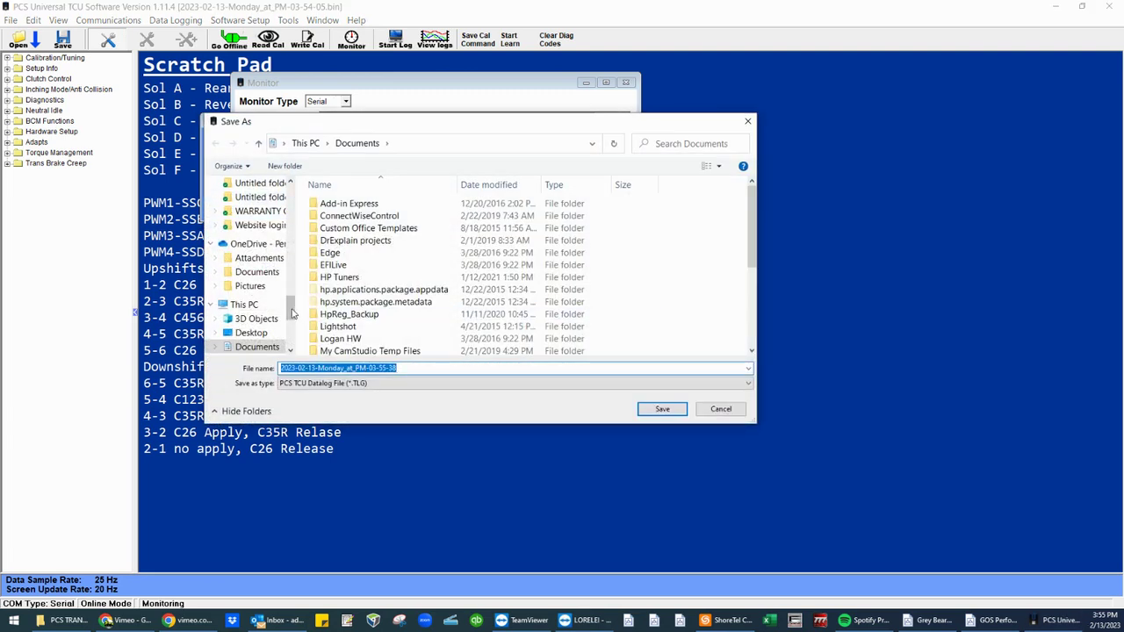
{"action": "left_click_drag", "start_coordinate": [293, 307], "coordinate": [295, 195]}
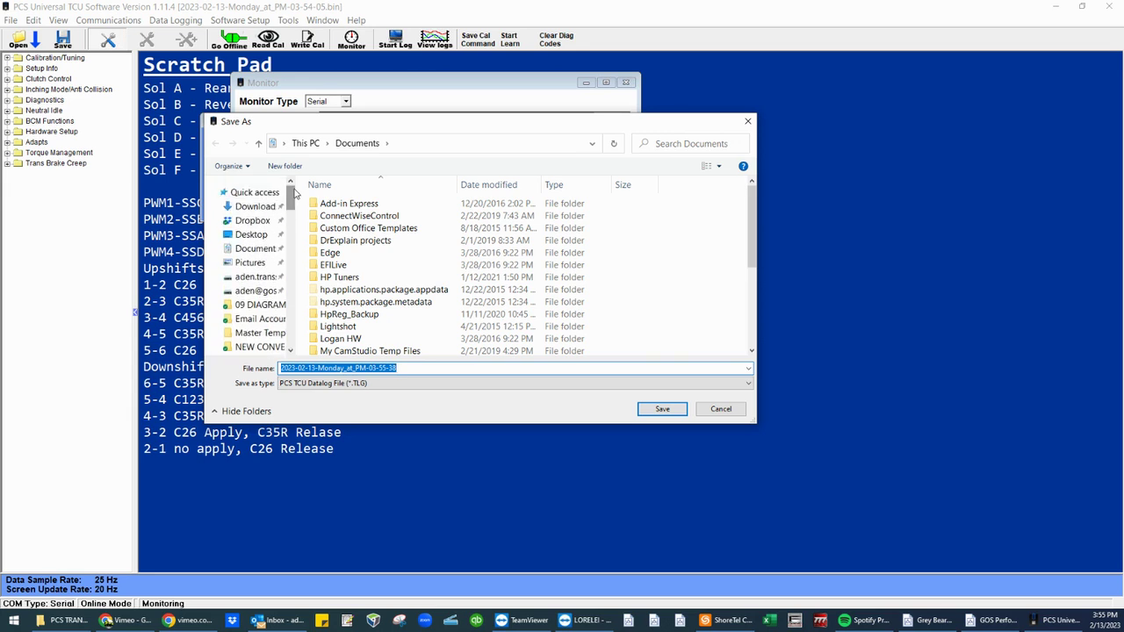
{"action": "left_click", "coordinate": [251, 234]}
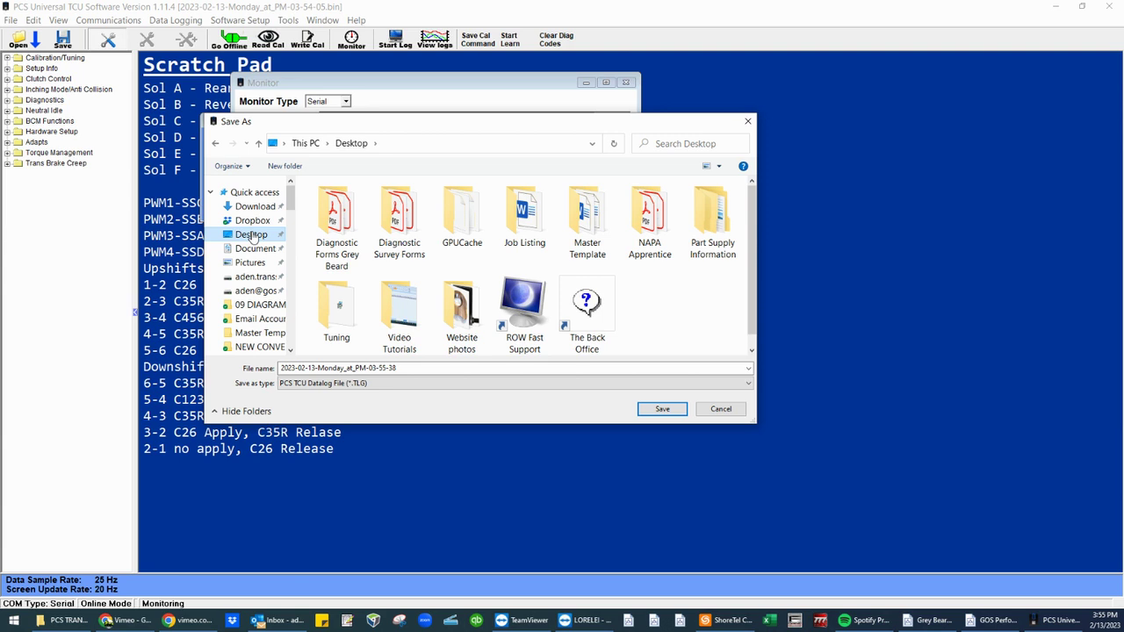
{"action": "double_click", "coordinate": [403, 369]}
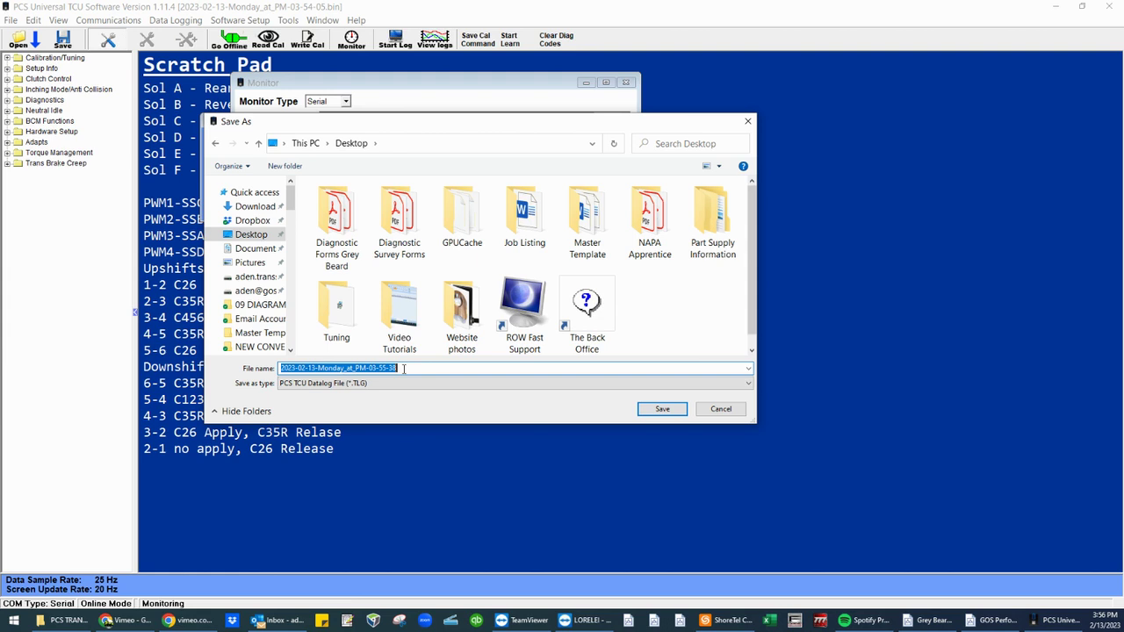
{"action": "key", "text": "BackSpace"}
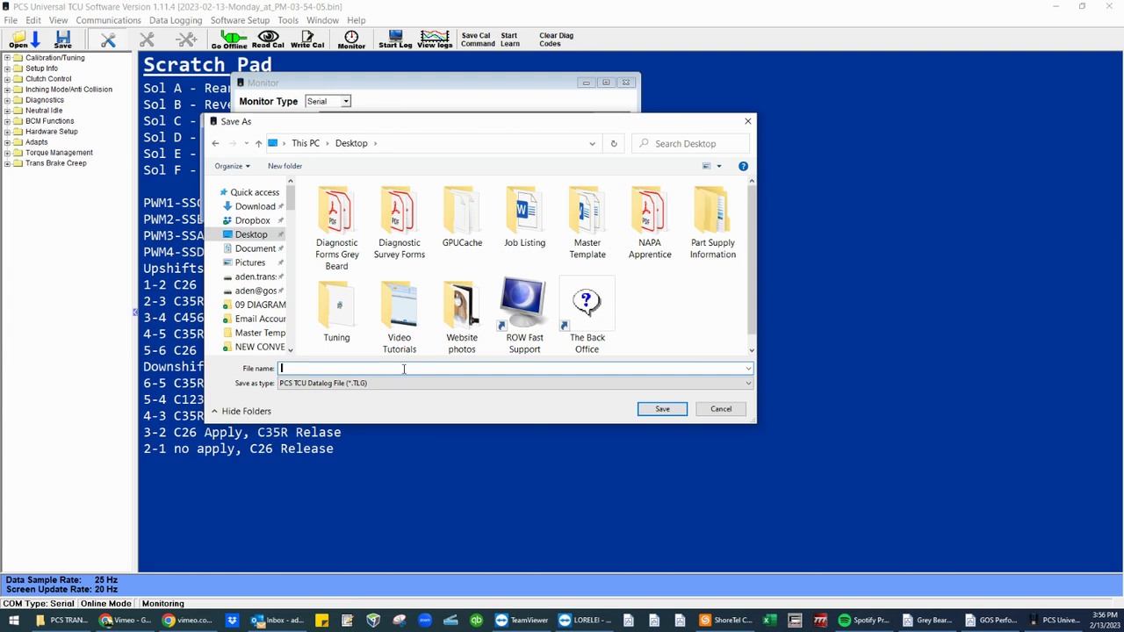
{"action": "type", "text": "hard 4 shift"}
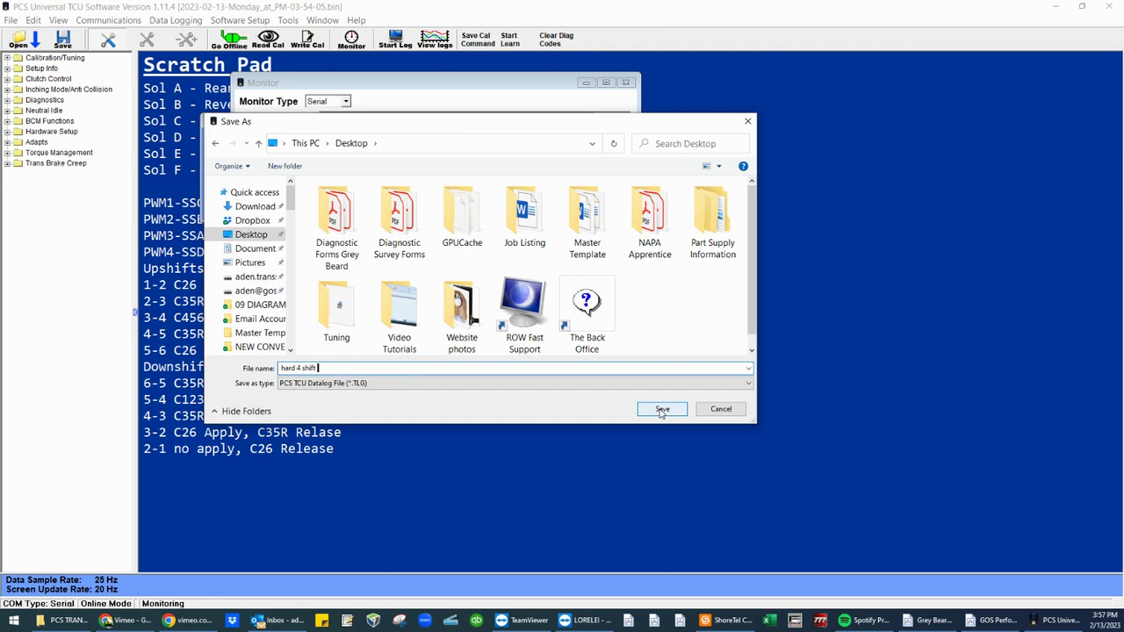
{"action": "left_click", "coordinate": [662, 409]}
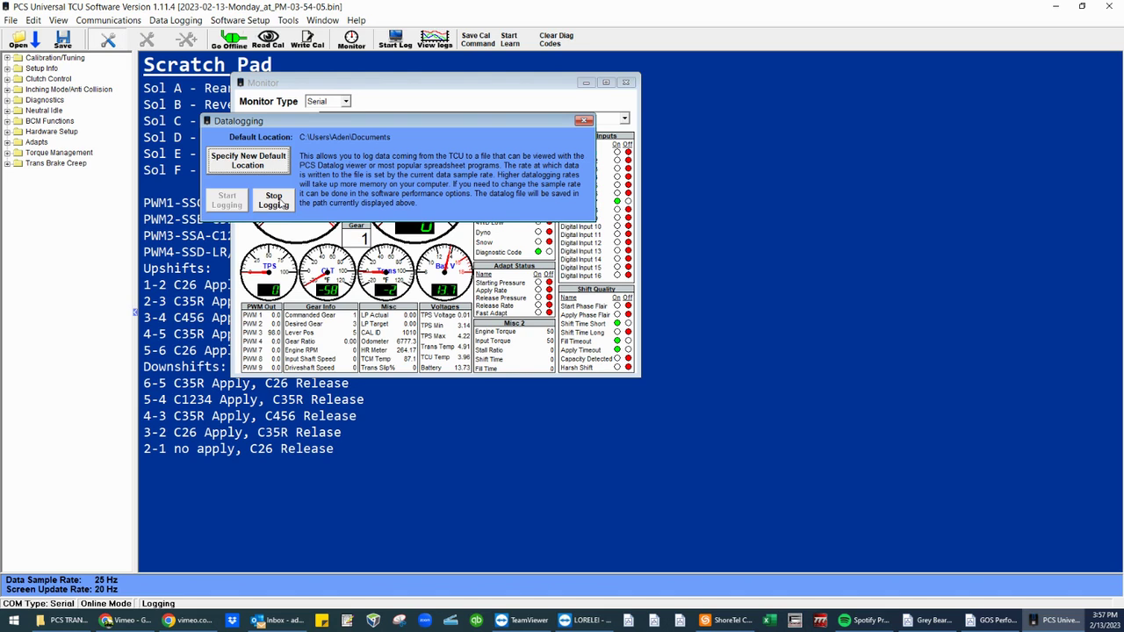
{"action": "left_click", "coordinate": [274, 201]}
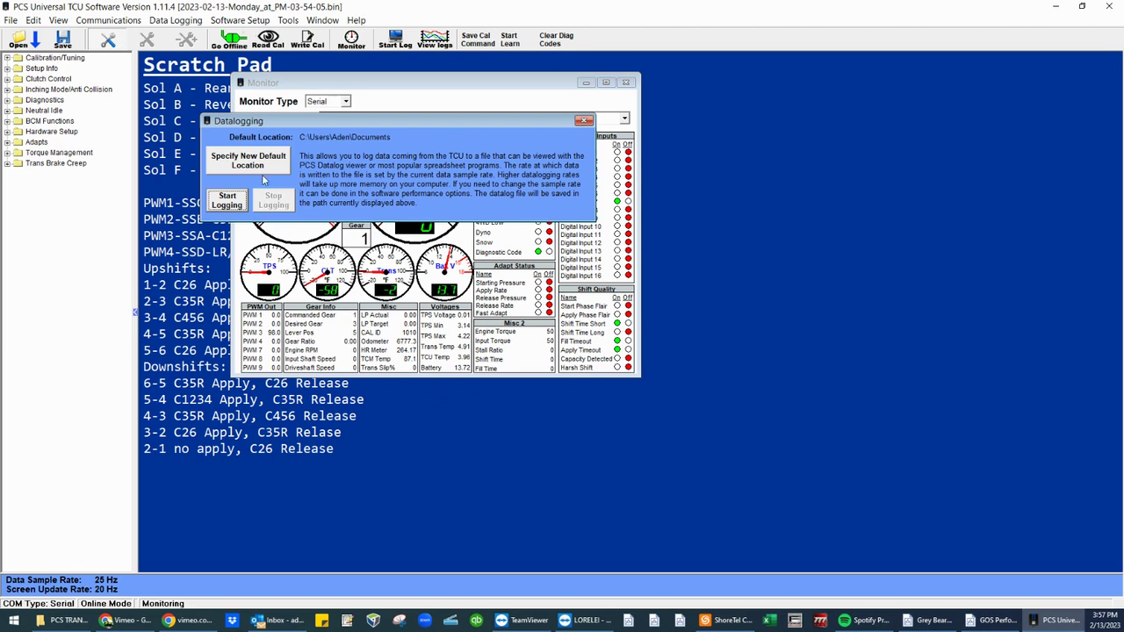
Step: Record a second datalog on the Desktop as "3rd gear shift too late", stop the logging, and close the datalogging window
{"action": "left_click", "coordinate": [226, 202]}
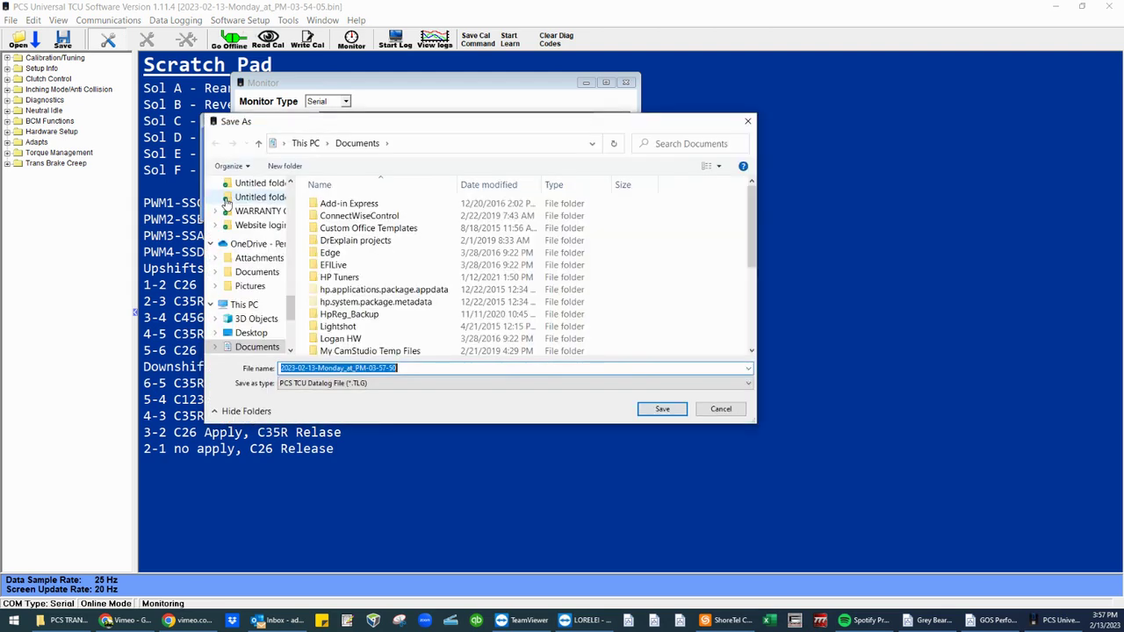
{"action": "left_click_drag", "start_coordinate": [293, 306], "coordinate": [290, 193]}
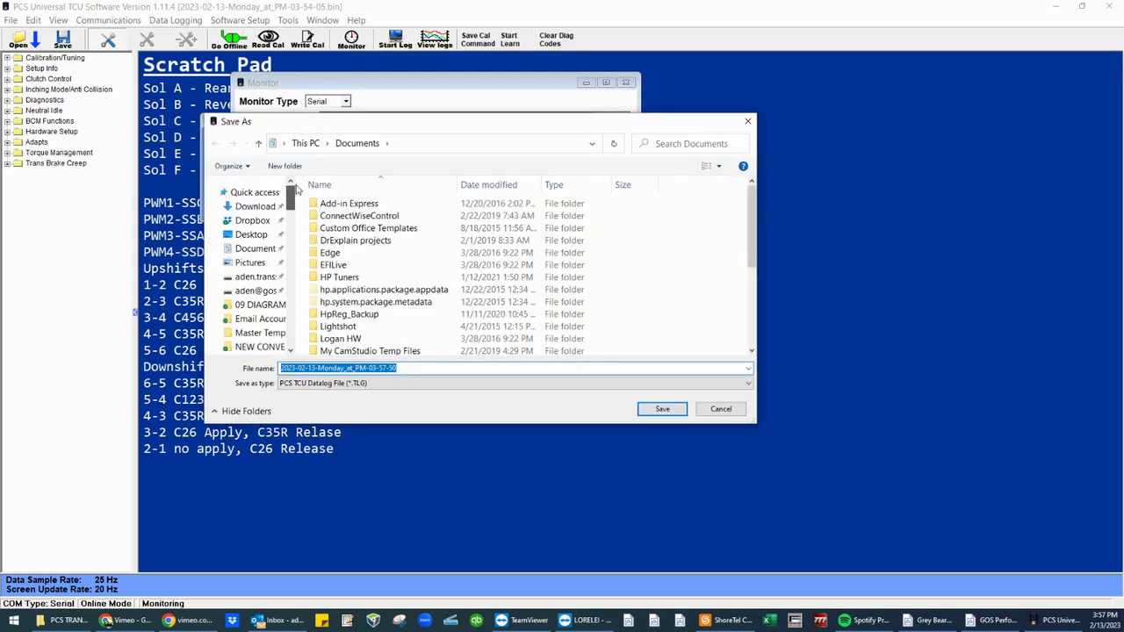
{"action": "left_click", "coordinate": [252, 235]}
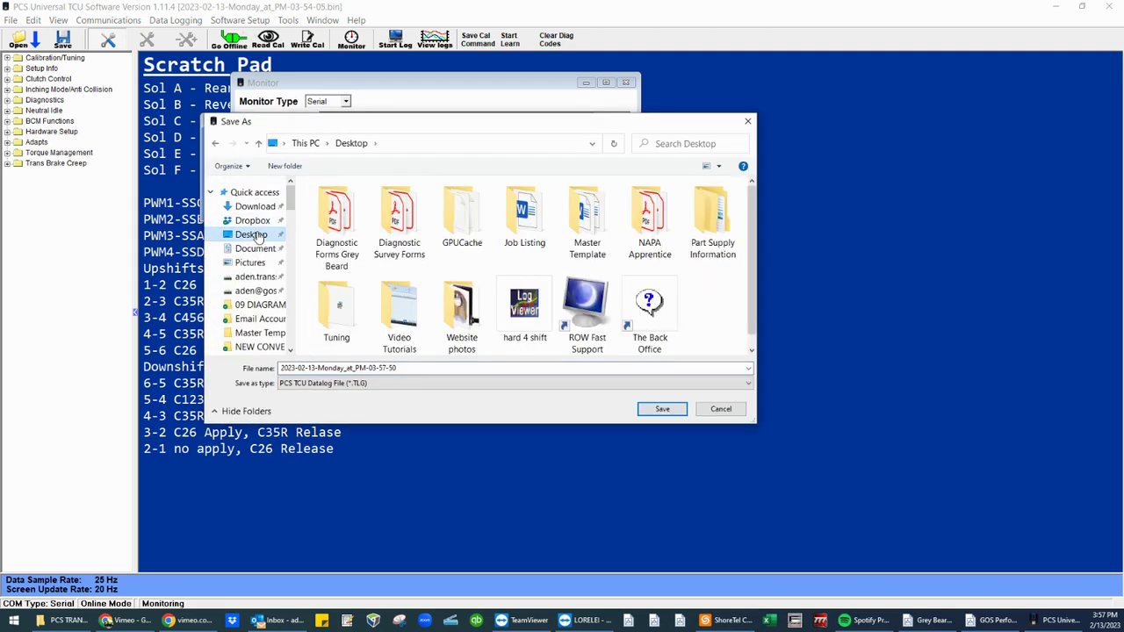
{"action": "double_click", "coordinate": [404, 368]}
{"action": "key", "text": "BackSpace"}
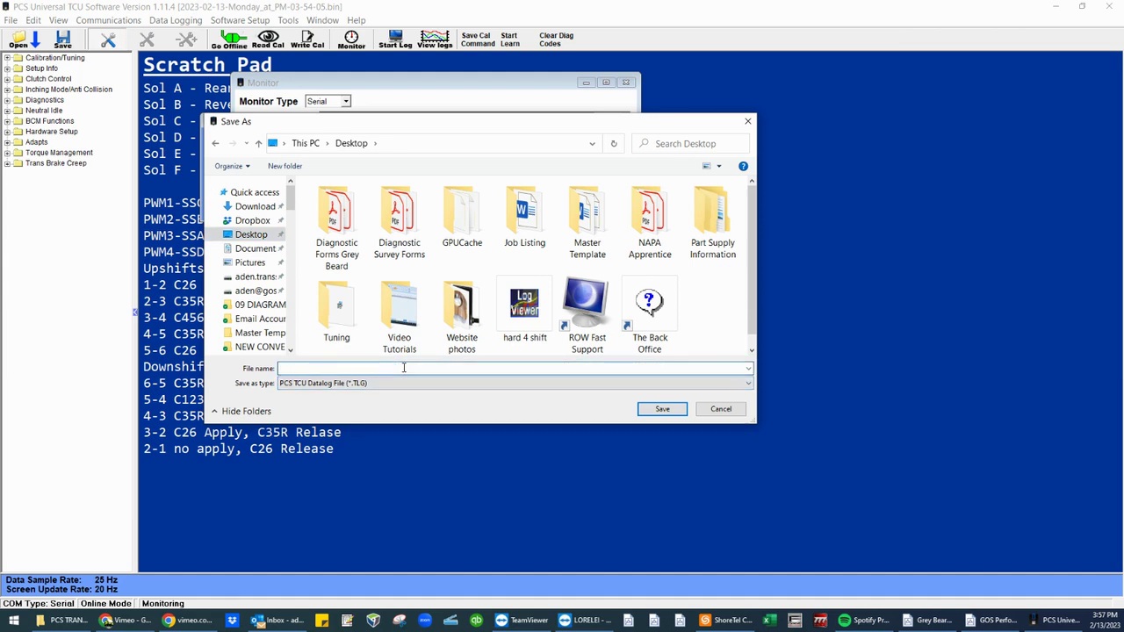
{"action": "type", "text": "3rd gear shift too late"}
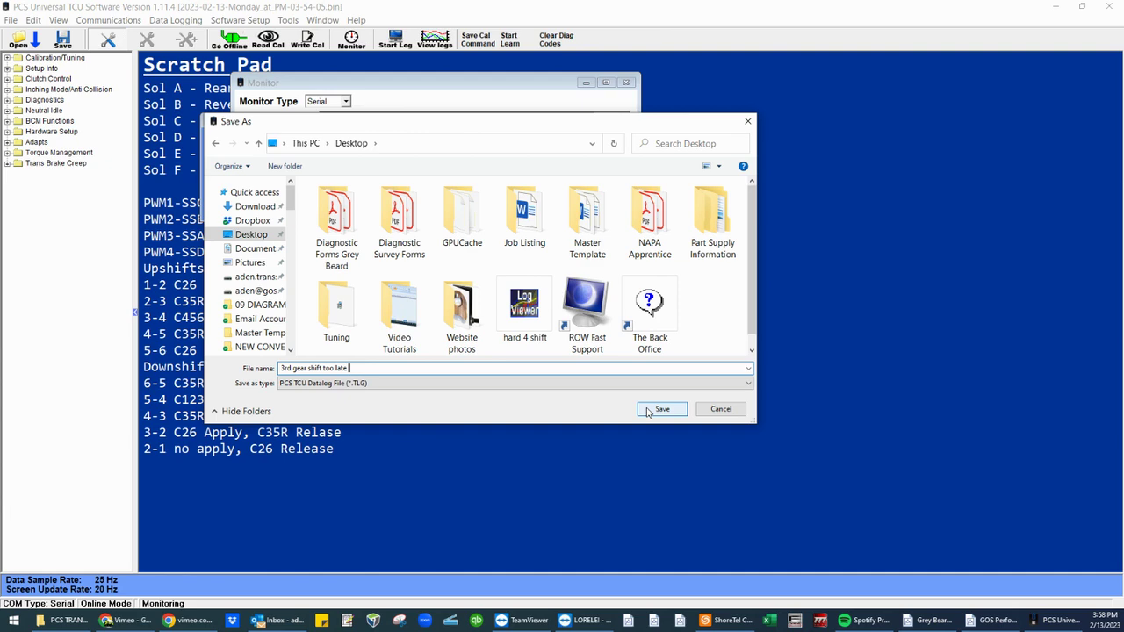
{"action": "left_click", "coordinate": [650, 409]}
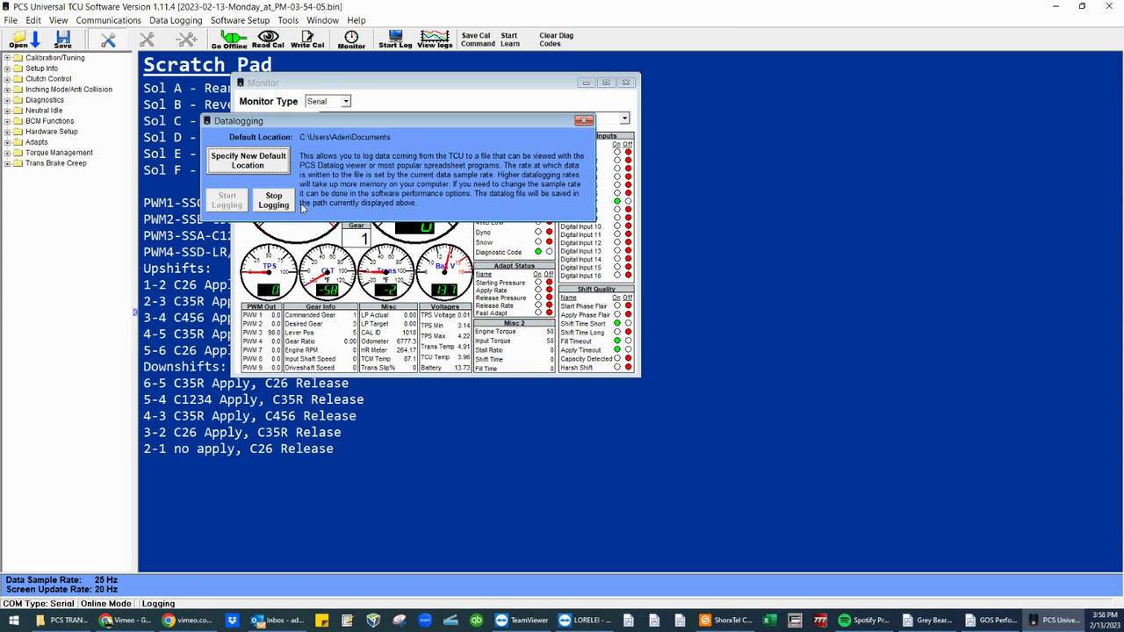
{"action": "left_click", "coordinate": [274, 201]}
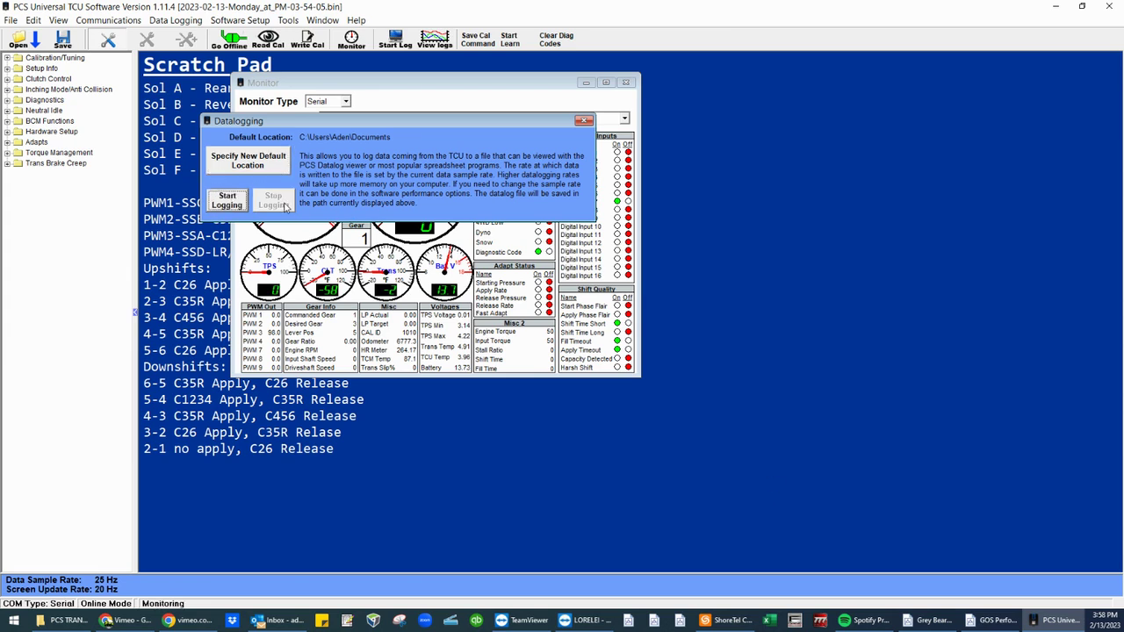
{"action": "left_click", "coordinate": [583, 122]}
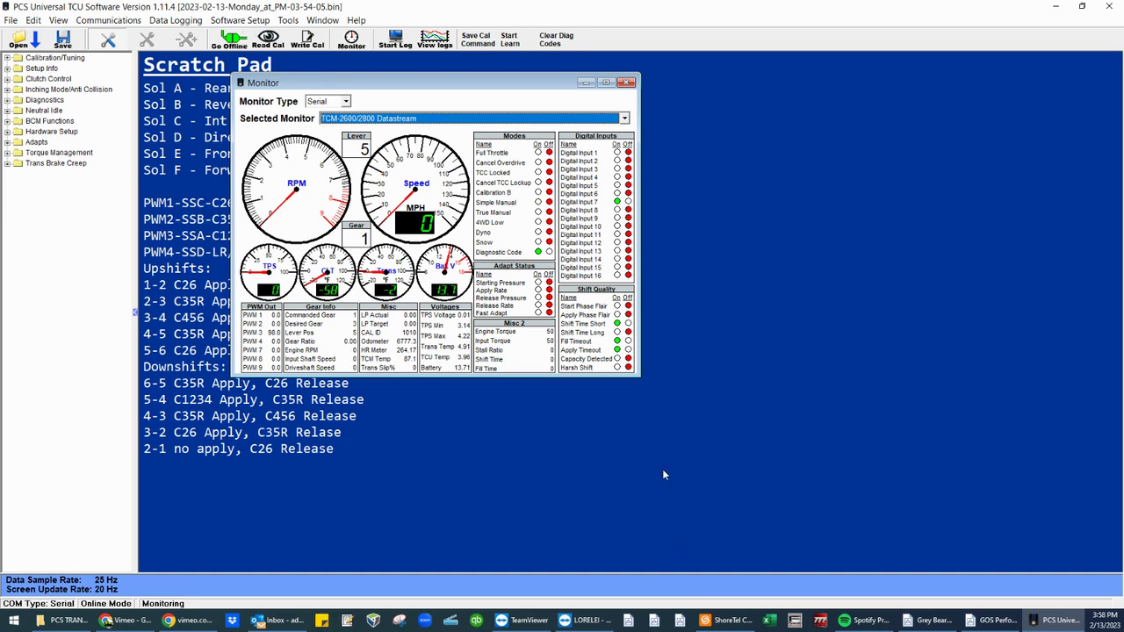
Step: Save a copy of the calibration file on the Desktop under the name "Current tune 1 14 v1"
{"action": "left_click", "coordinate": [12, 20]}
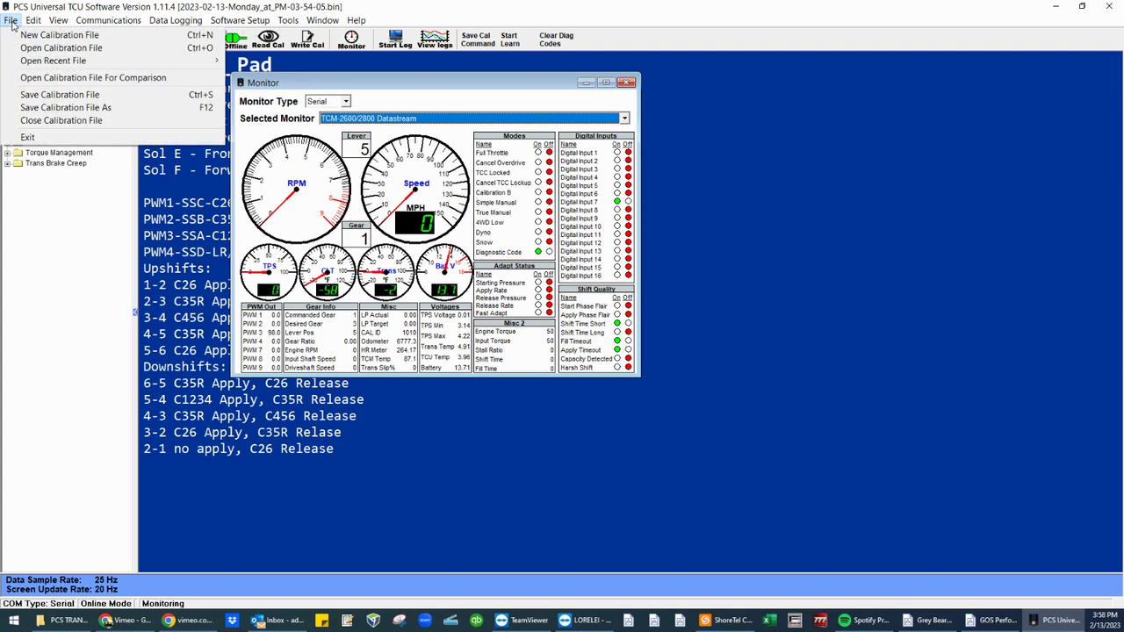
{"action": "left_click", "coordinate": [11, 21]}
{"action": "left_click", "coordinate": [12, 20]}
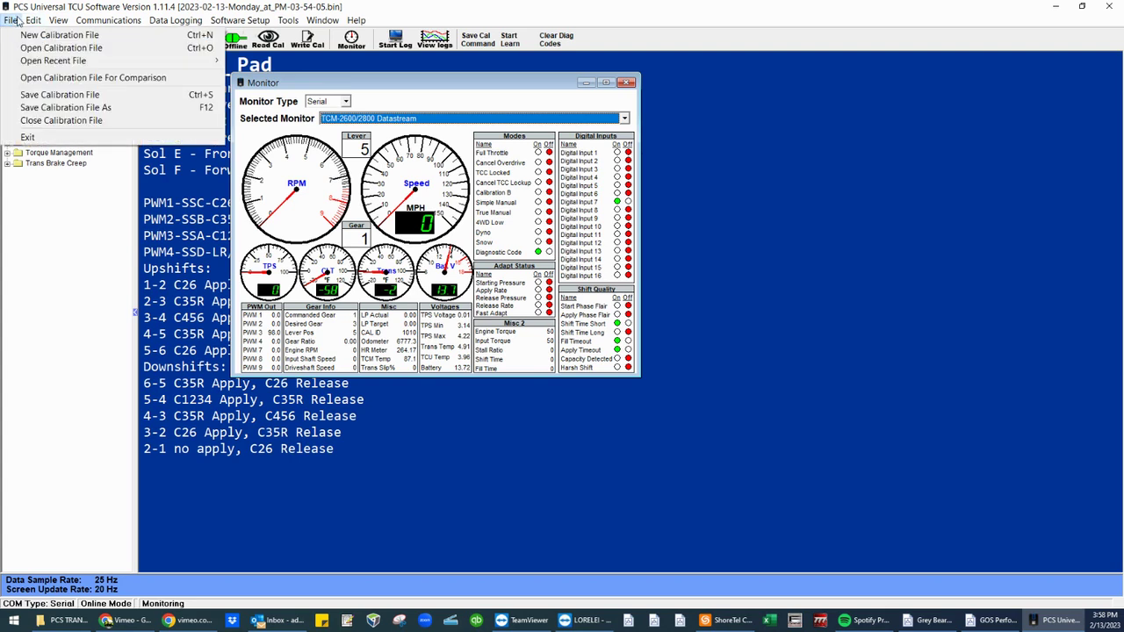
{"action": "left_click", "coordinate": [29, 107]}
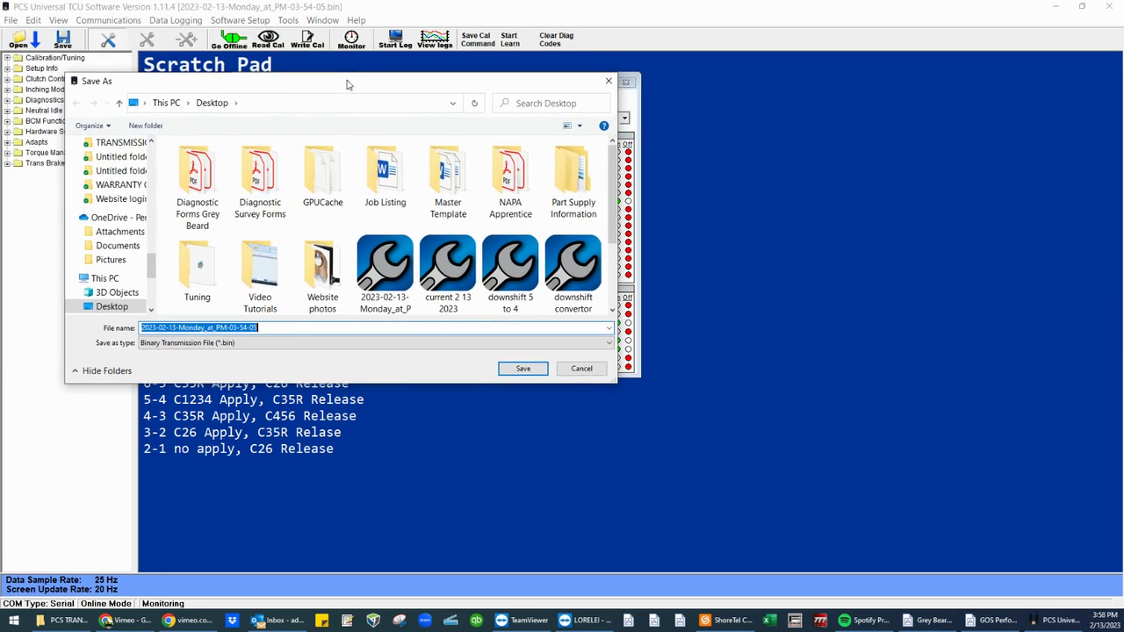
{"action": "left_click", "coordinate": [267, 327]}
{"action": "key", "text": "BackSpace"}
{"action": "key", "text": "BackSpace"}
{"action": "key", "text": "BackSpace"}
{"action": "key", "text": "BackSpace"}
{"action": "key", "text": "BackSpace"}
{"action": "key", "text": "BackSpace"}
{"action": "key", "text": "BackSpace"}
{"action": "key", "text": "BackSpace"}
{"action": "key", "text": "BackSpace"}
{"action": "key", "text": "BackSpace"}
{"action": "key", "text": "BackSpace"}
{"action": "key", "text": "BackSpace"}
{"action": "key", "text": "BackSpace"}
{"action": "key", "text": "BackSpace"}
{"action": "key", "text": "BackSpace"}
{"action": "key", "text": "BackSpace"}
{"action": "key", "text": "BackSpace"}
{"action": "key", "text": "BackSpace"}
{"action": "key", "text": "BackSpace"}
{"action": "key", "text": "BackSpace"}
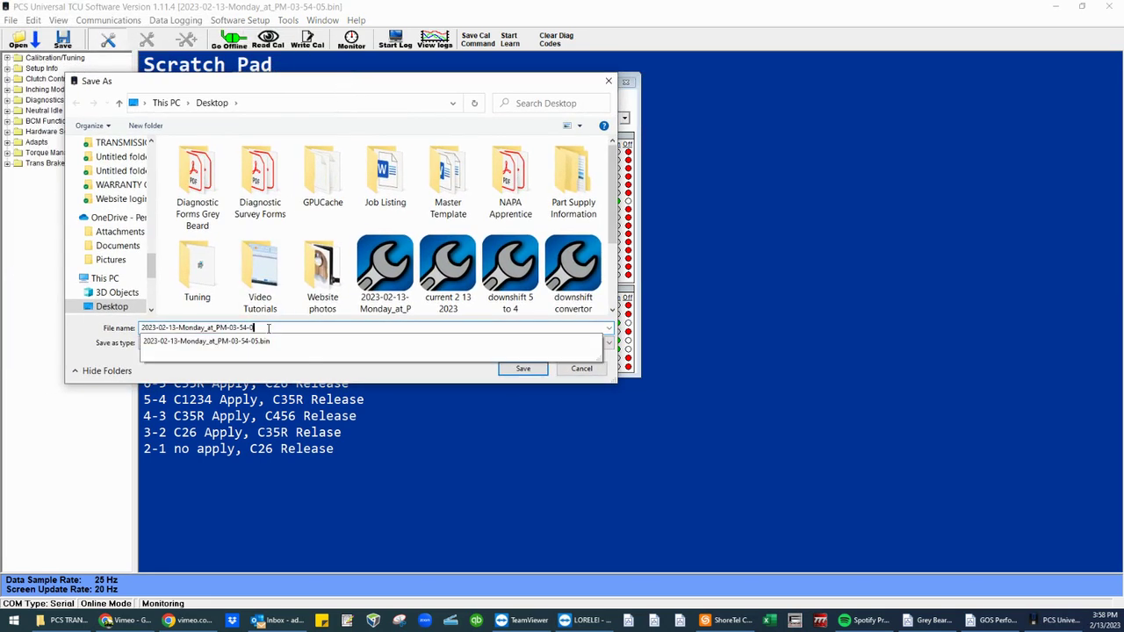
{"action": "key", "text": "BackSpace"}
{"action": "key", "text": "BackSpace"}
{"action": "key", "text": "BackSpace"}
{"action": "key", "text": "BackSpace"}
{"action": "key", "text": "BackSpace"}
{"action": "key", "text": "BackSpace"}
{"action": "key", "text": "BackSpace"}
{"action": "key", "text": "BackSpace"}
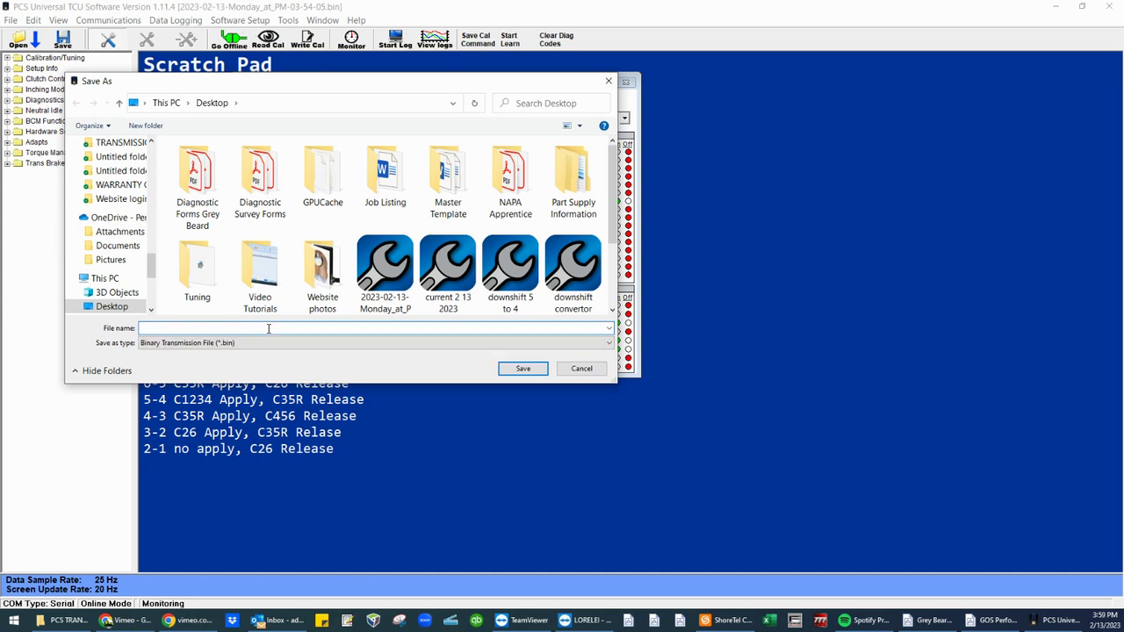
{"action": "type", "text": "Current tune 1 14 v1"}
{"action": "scroll", "coordinate": [112, 200], "scroll_direction": "up", "scroll_amount": 5}
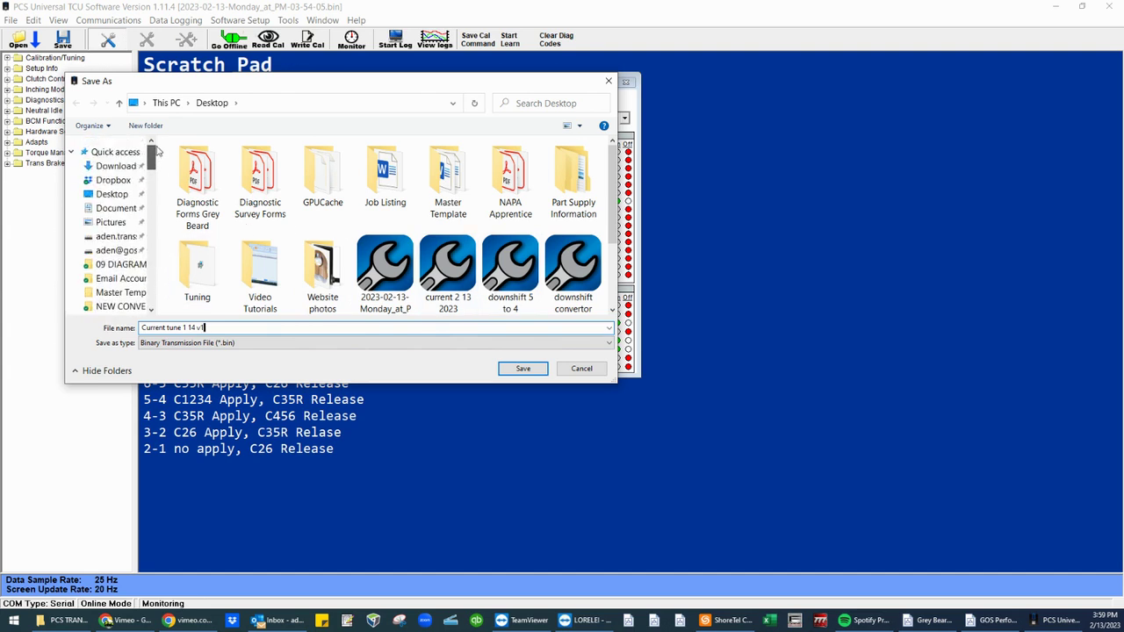
{"action": "left_click", "coordinate": [113, 195]}
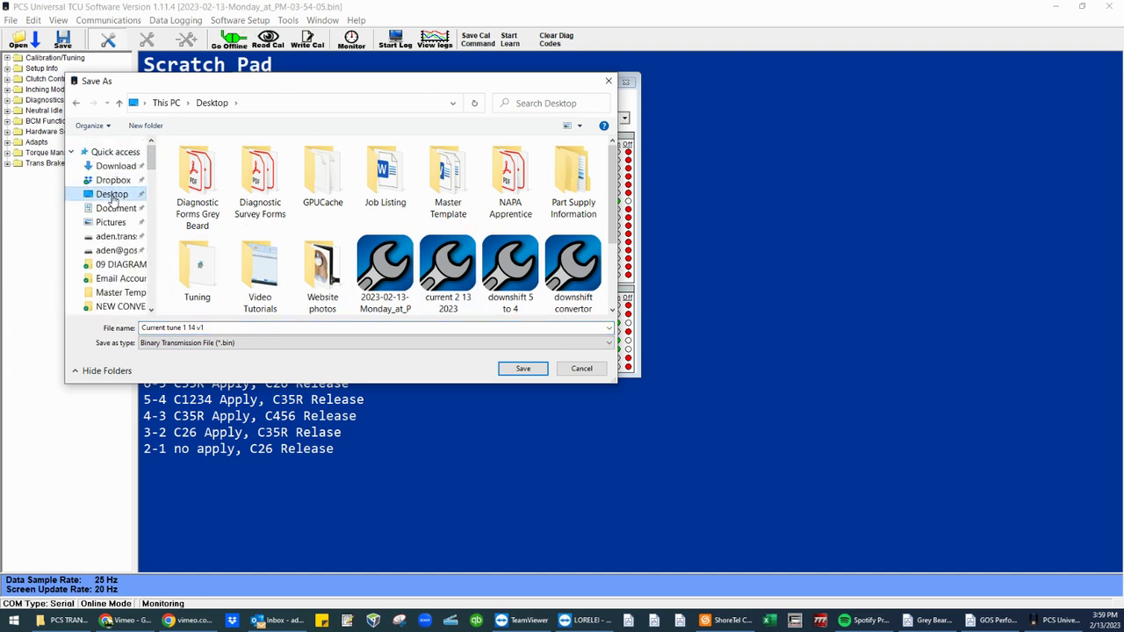
{"action": "left_click", "coordinate": [523, 370]}
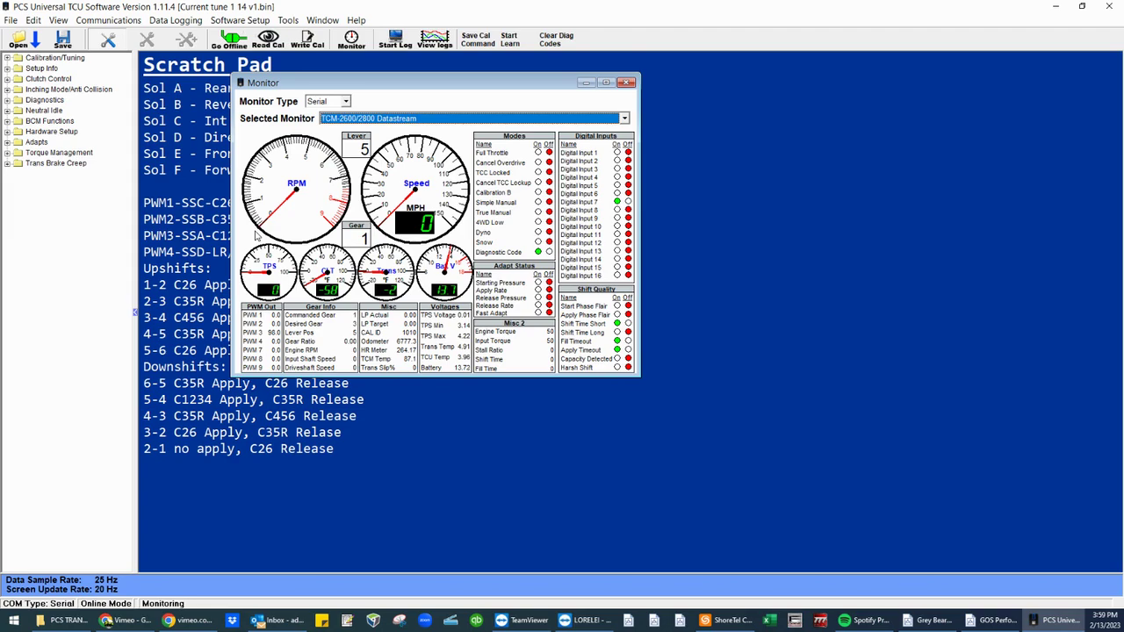
Step: Show the desktop and gather the "hard 4 shift" and "3rd gear shift too late" datalogs and the "Current tune 1 14 v1" file side by side
{"action": "left_click", "coordinate": [1056, 7]}
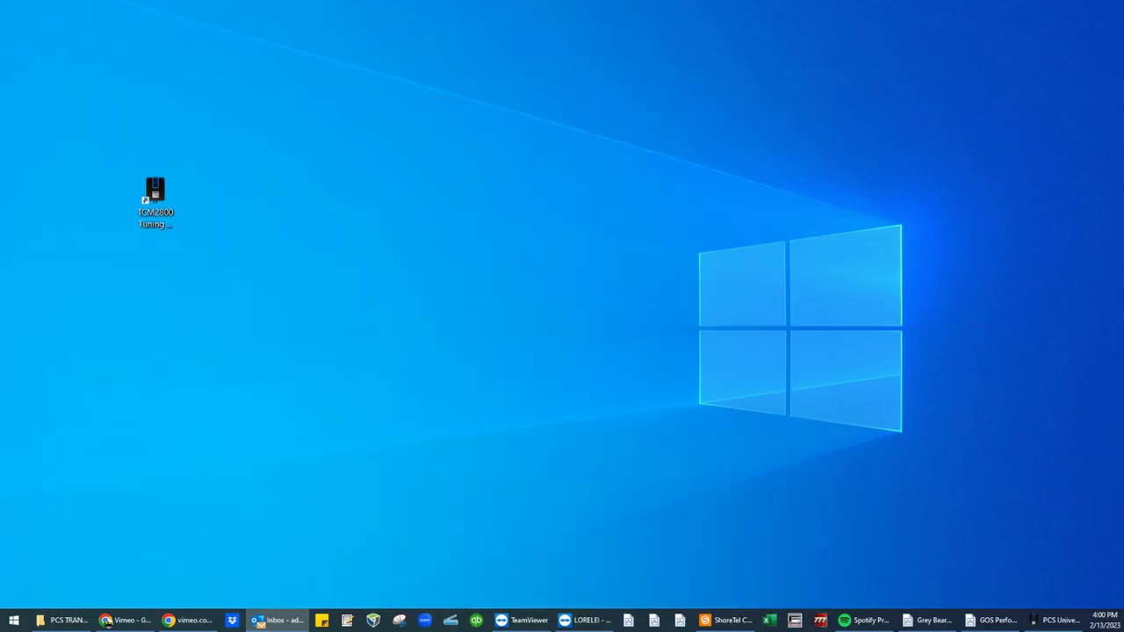
{"action": "left_click_drag", "start_coordinate": [2, 369], "coordinate": [331, 203]}
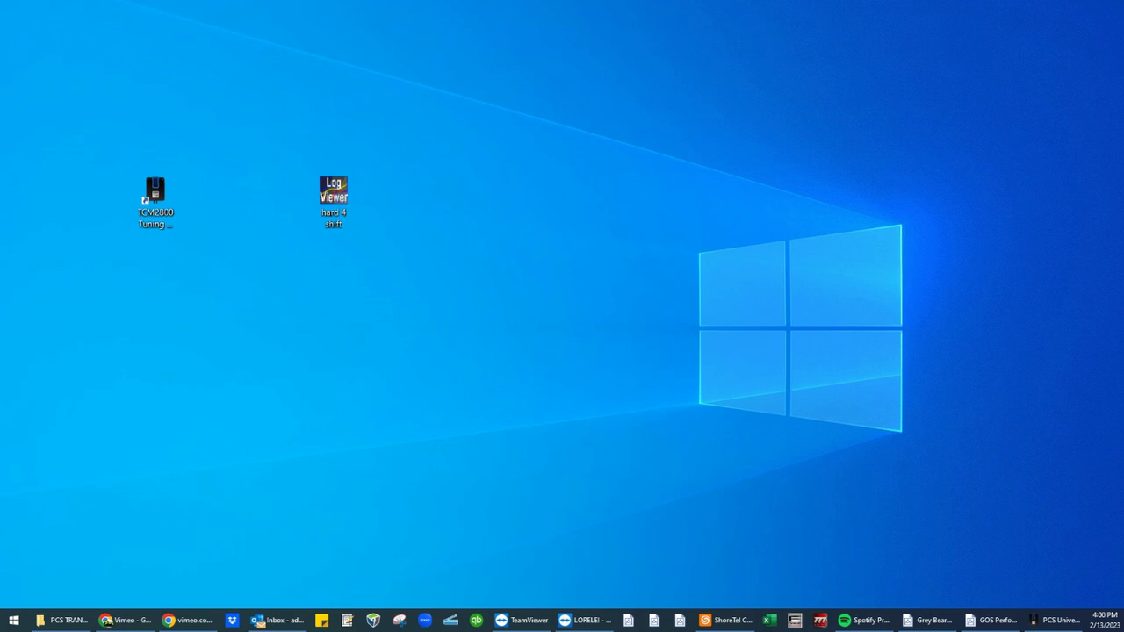
{"action": "left_click_drag", "start_coordinate": [1, 439], "coordinate": [372, 198]}
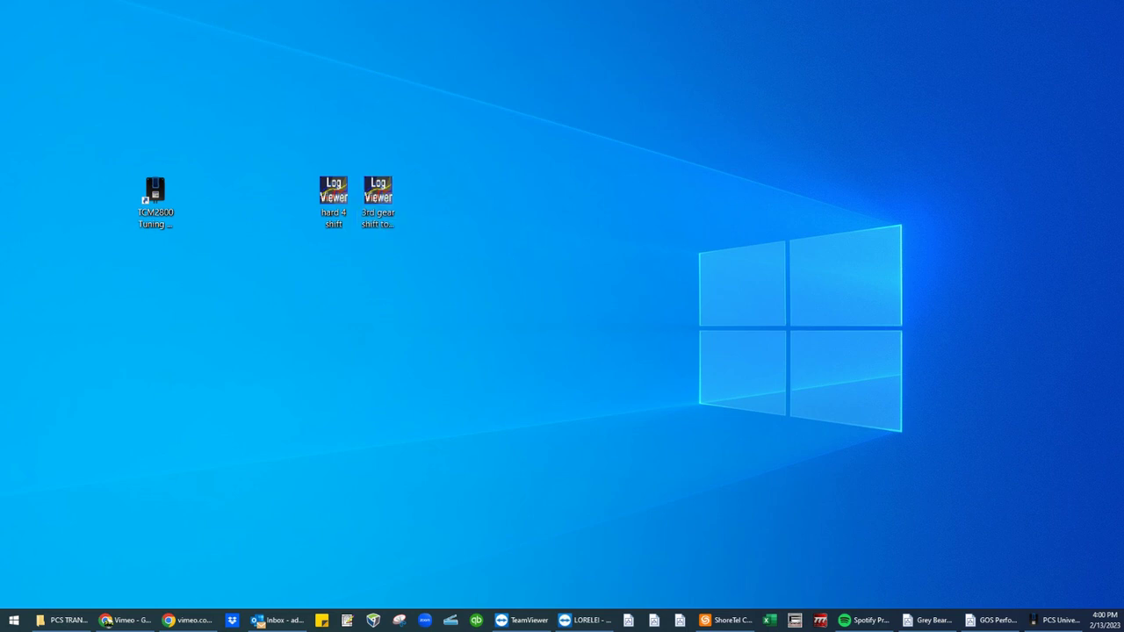
{"action": "left_click_drag", "start_coordinate": [0, 237], "coordinate": [419, 202]}
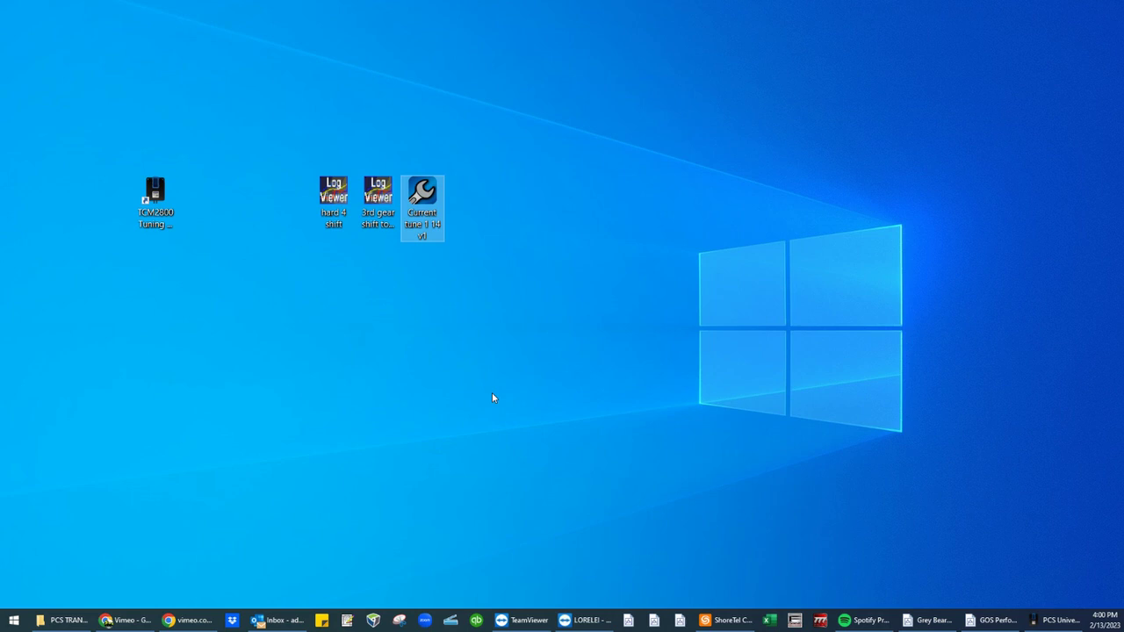
{"action": "left_click", "coordinate": [323, 336]}
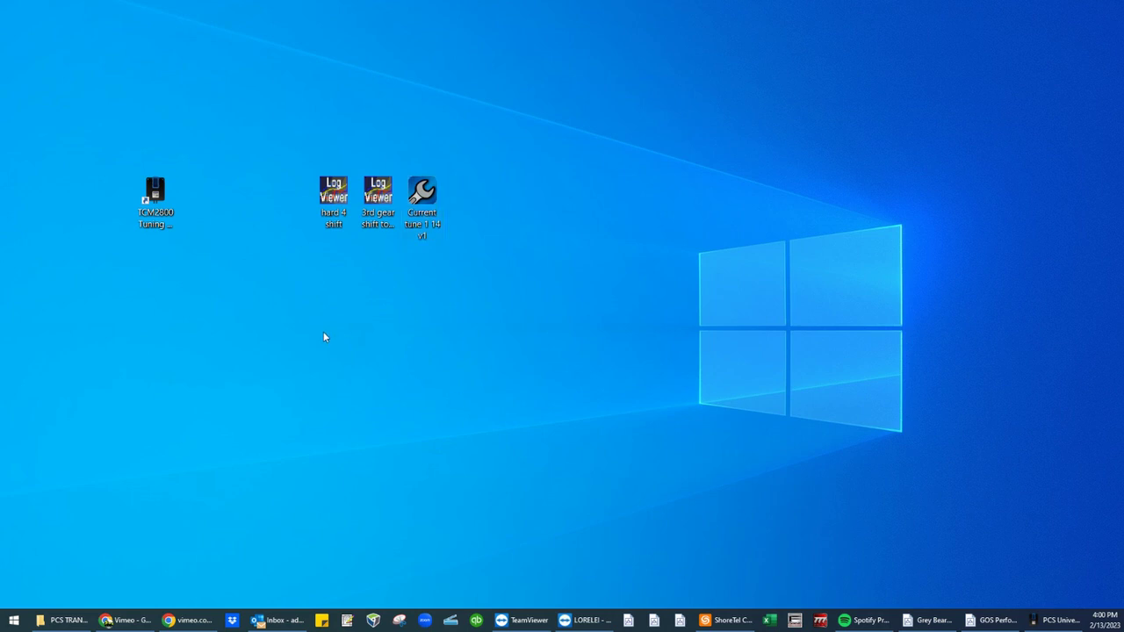
Step: Create a new folder on the desktop named "V1"
{"action": "right_click", "coordinate": [323, 336]}
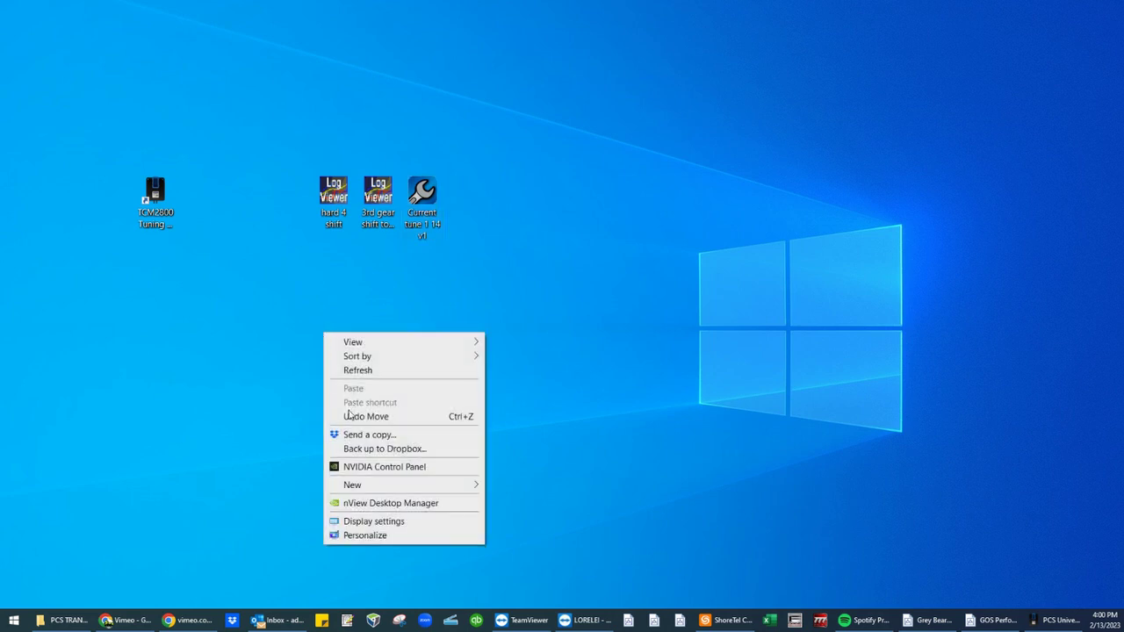
{"action": "mouse_move", "coordinate": [353, 488]}
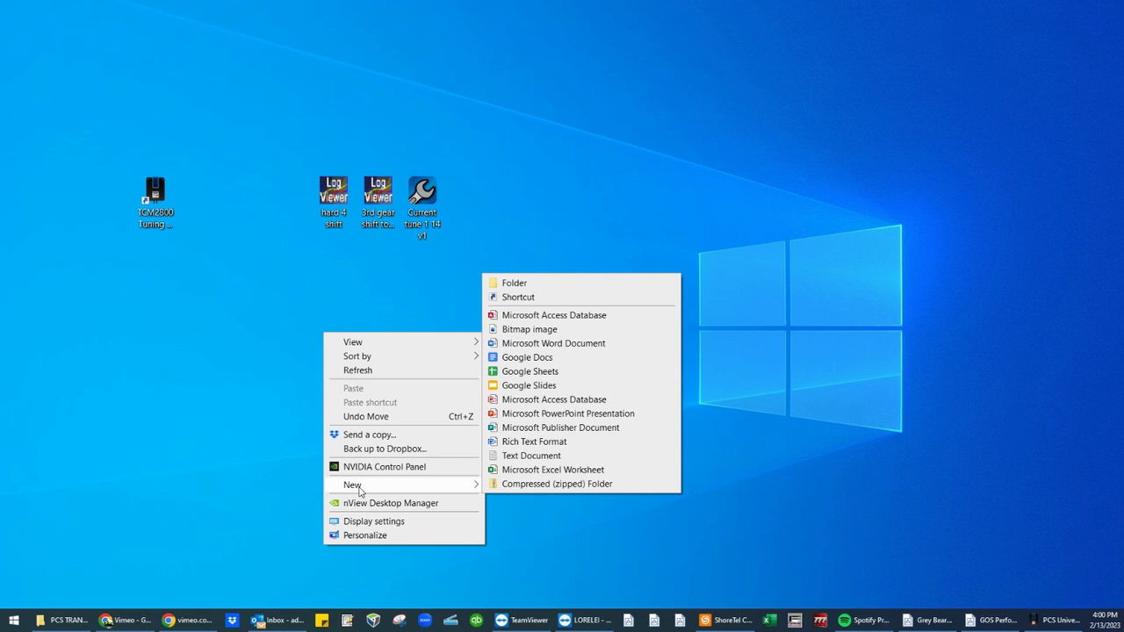
{"action": "left_click", "coordinate": [513, 282]}
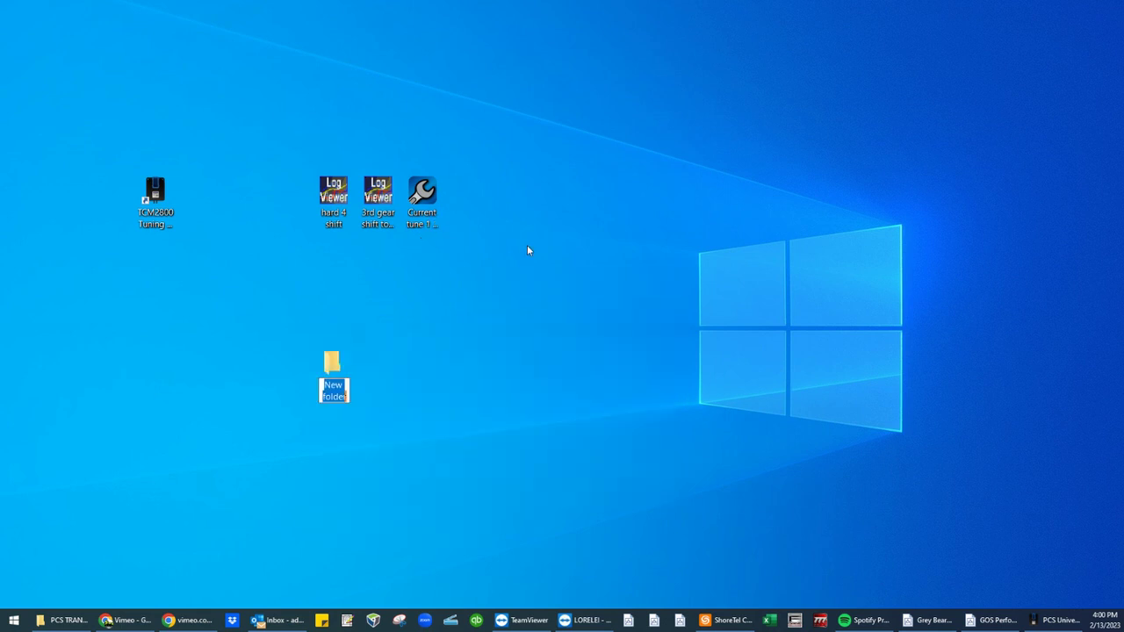
{"action": "type", "text": "V1"}
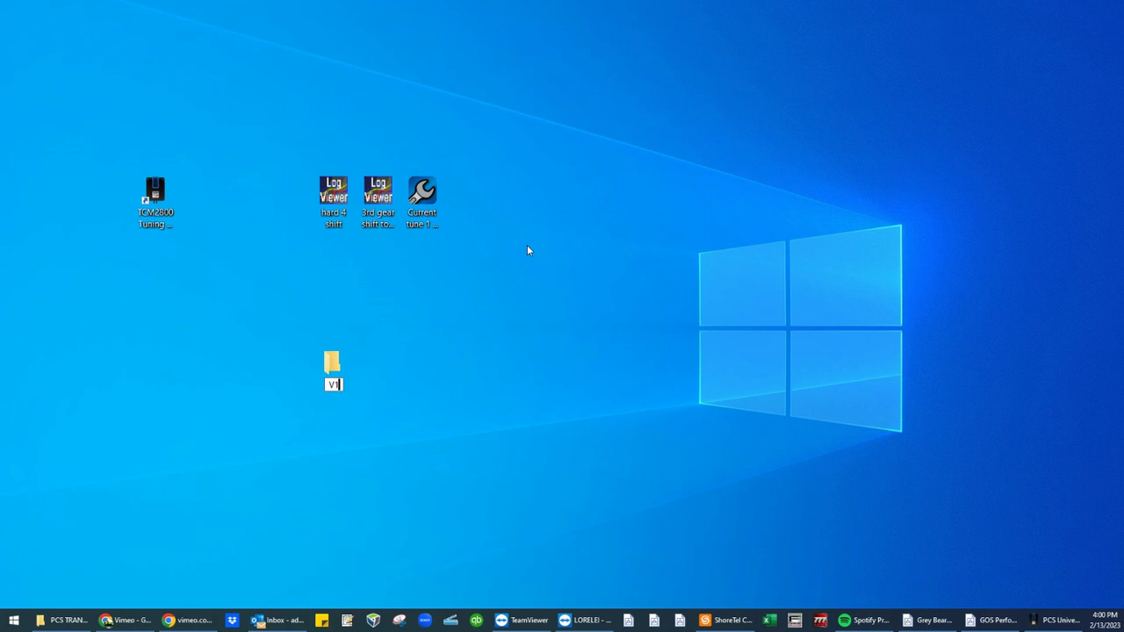
{"action": "key", "text": "Return"}
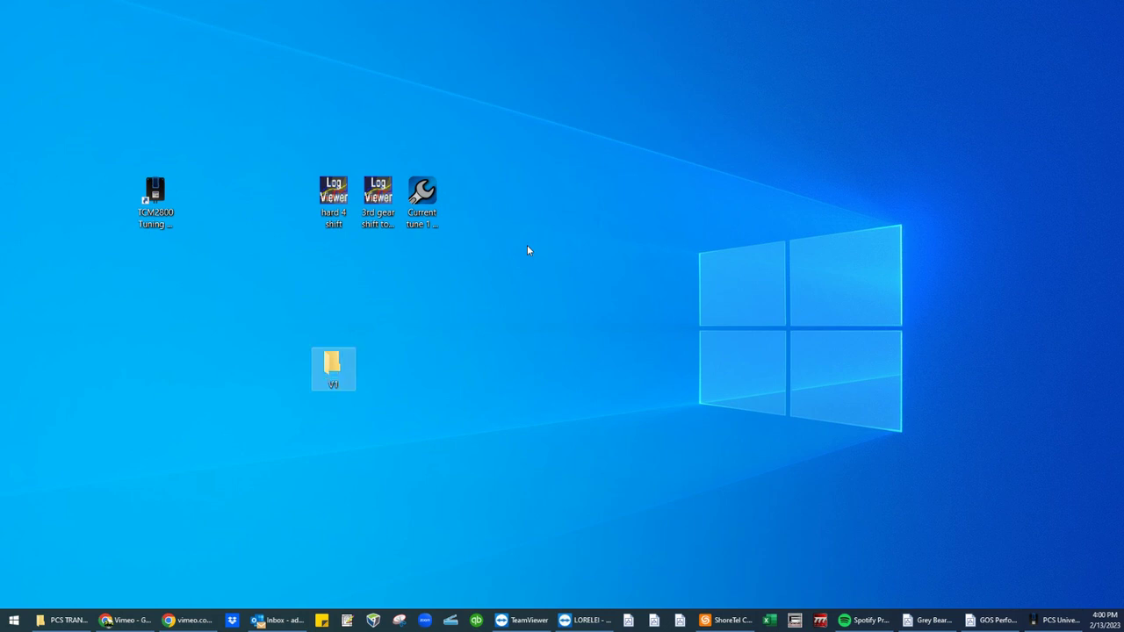
Step: Move the "Current tune 1 14 v1" calibration file and both datalogs into the V1 folder
{"action": "left_click", "coordinate": [431, 199]}
{"action": "left_click_drag", "start_coordinate": [431, 199], "coordinate": [338, 380]}
{"action": "left_click_drag", "start_coordinate": [387, 200], "coordinate": [335, 373]}
{"action": "left_click_drag", "start_coordinate": [332, 200], "coordinate": [335, 362]}
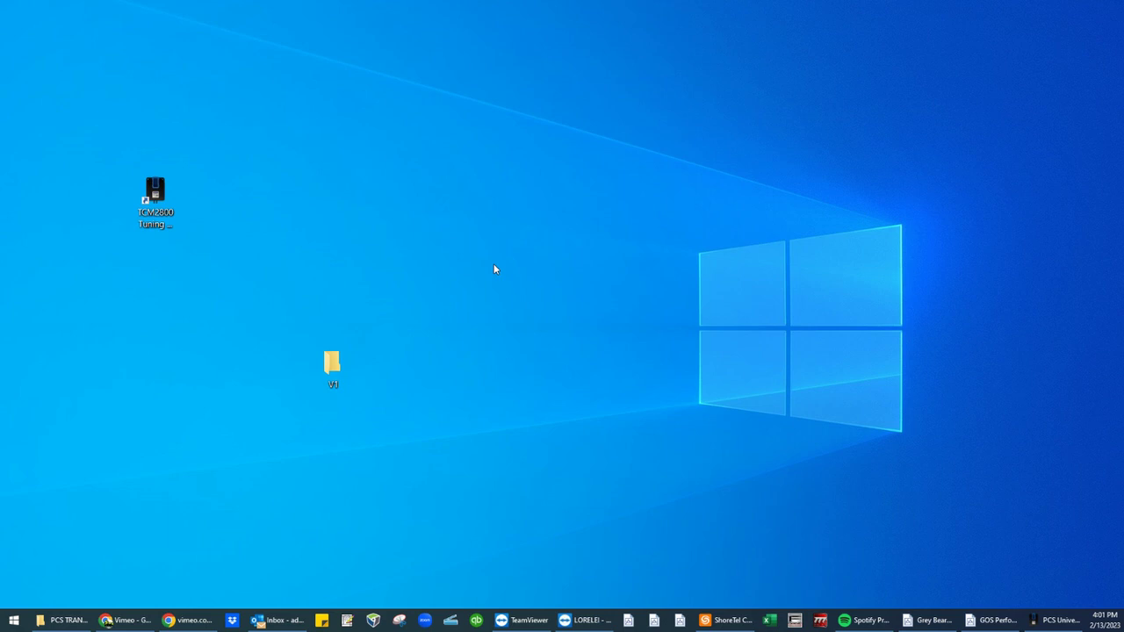
Step: Open the V1 folder from the desktop and open the "Current tune 1 14 v1" calibration file in it
{"action": "left_click", "coordinate": [1058, 621]}
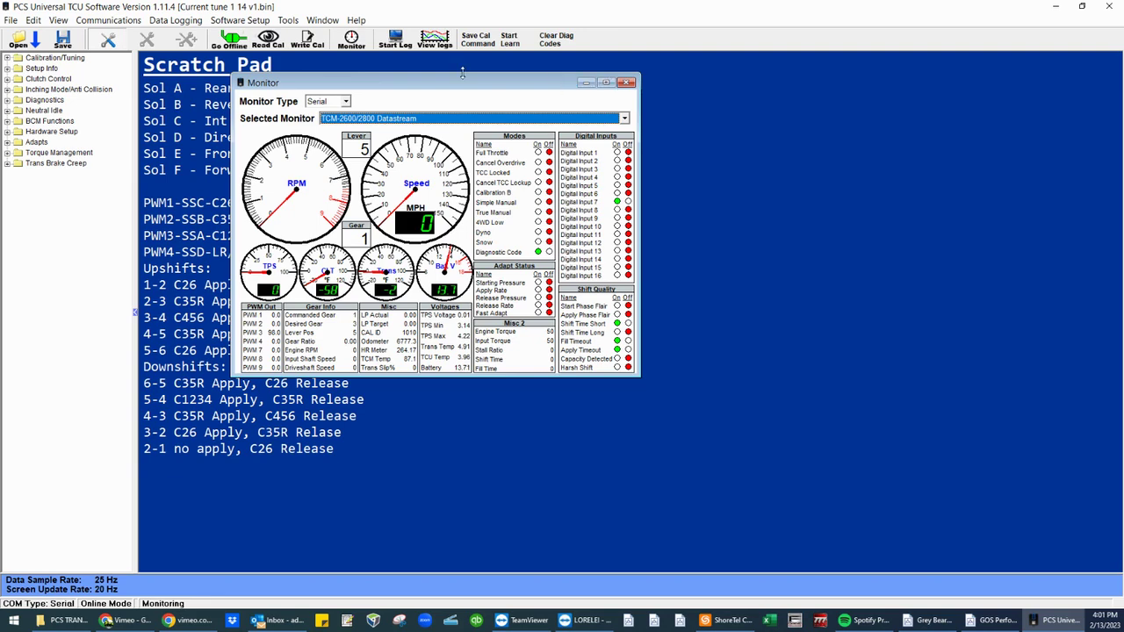
{"action": "left_click", "coordinate": [1055, 6]}
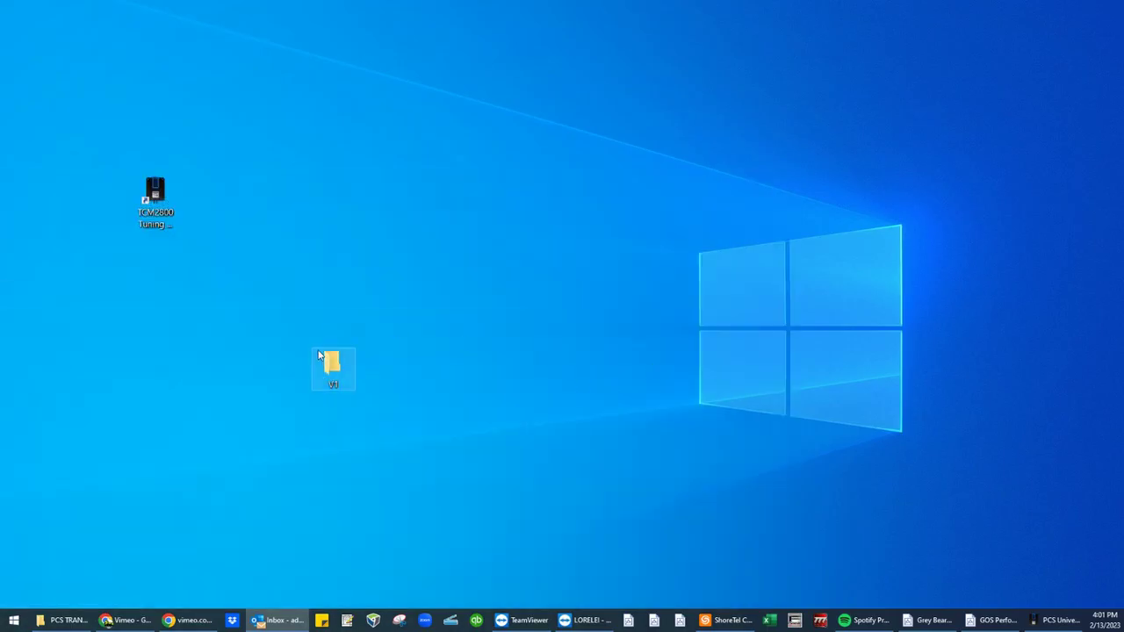
{"action": "double_click", "coordinate": [321, 356]}
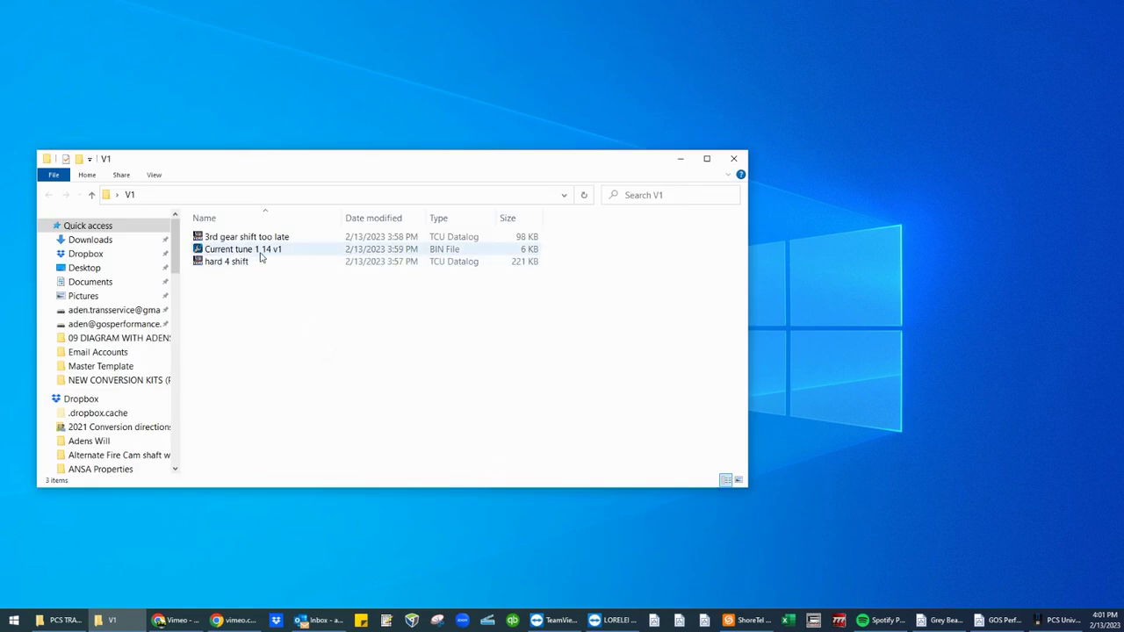
{"action": "double_click", "coordinate": [281, 251]}
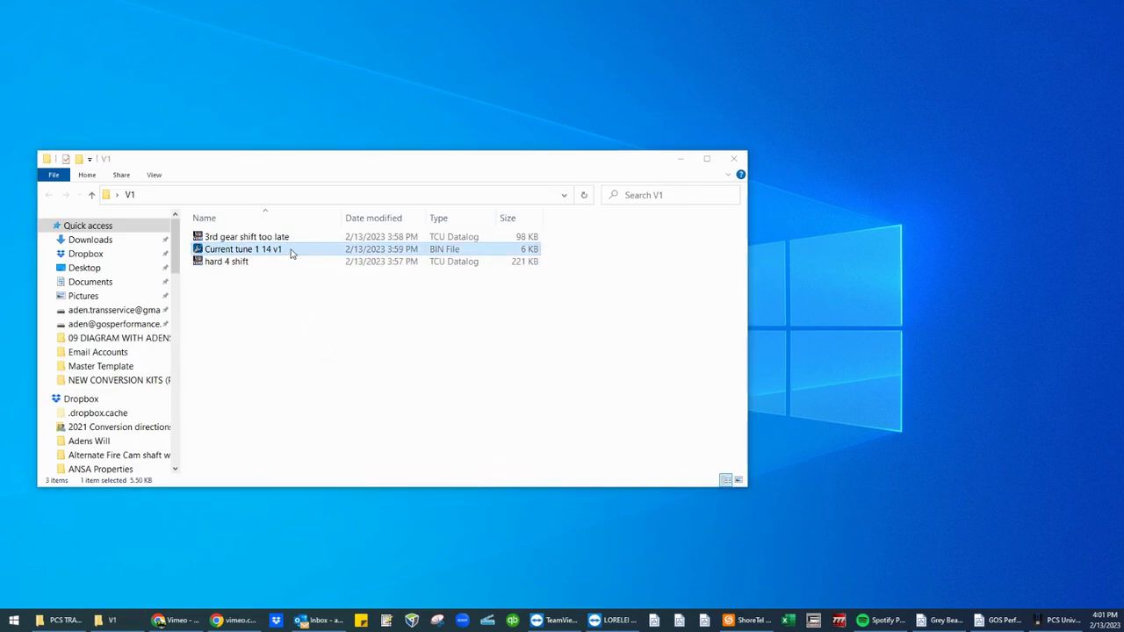
Step: Rename the calibration file in V1 to "Current tune 1 14 v2", move it out to the desktop, and minimize the folder window
{"action": "right_click", "coordinate": [293, 254]}
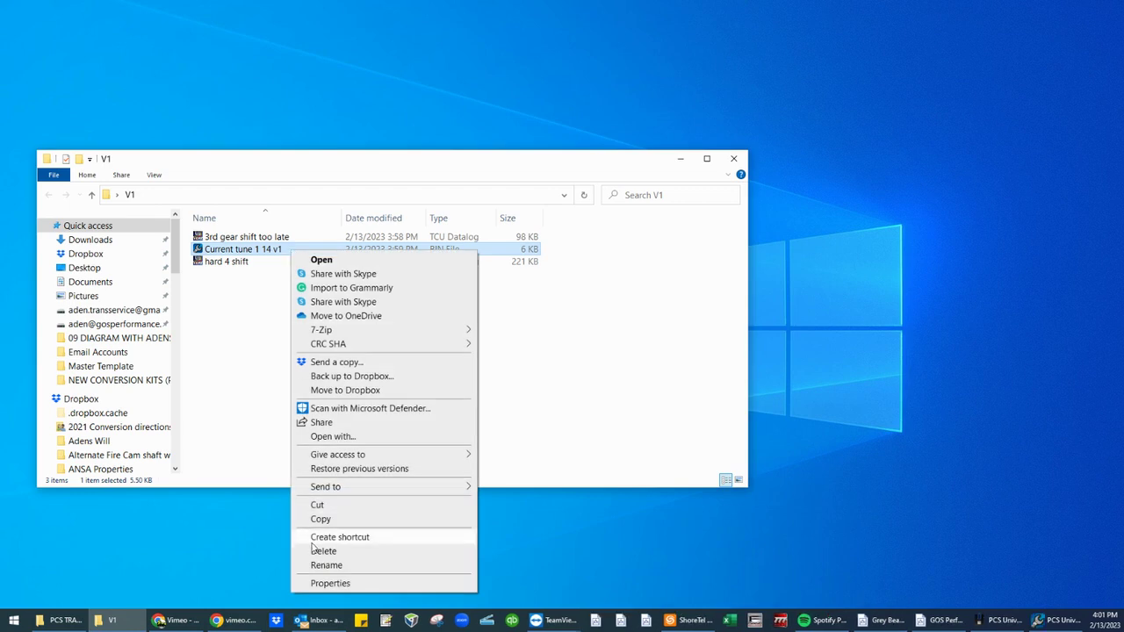
{"action": "left_click", "coordinate": [324, 564]}
{"action": "key", "text": "Escape"}
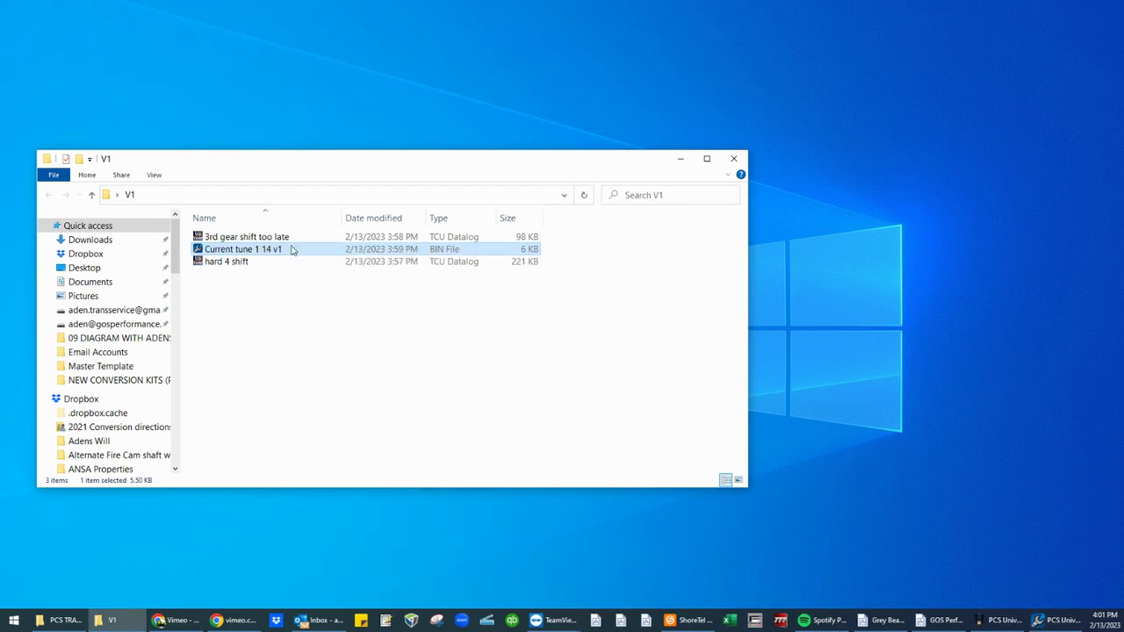
{"action": "left_click", "coordinate": [292, 250]}
{"action": "left_click", "coordinate": [292, 248]}
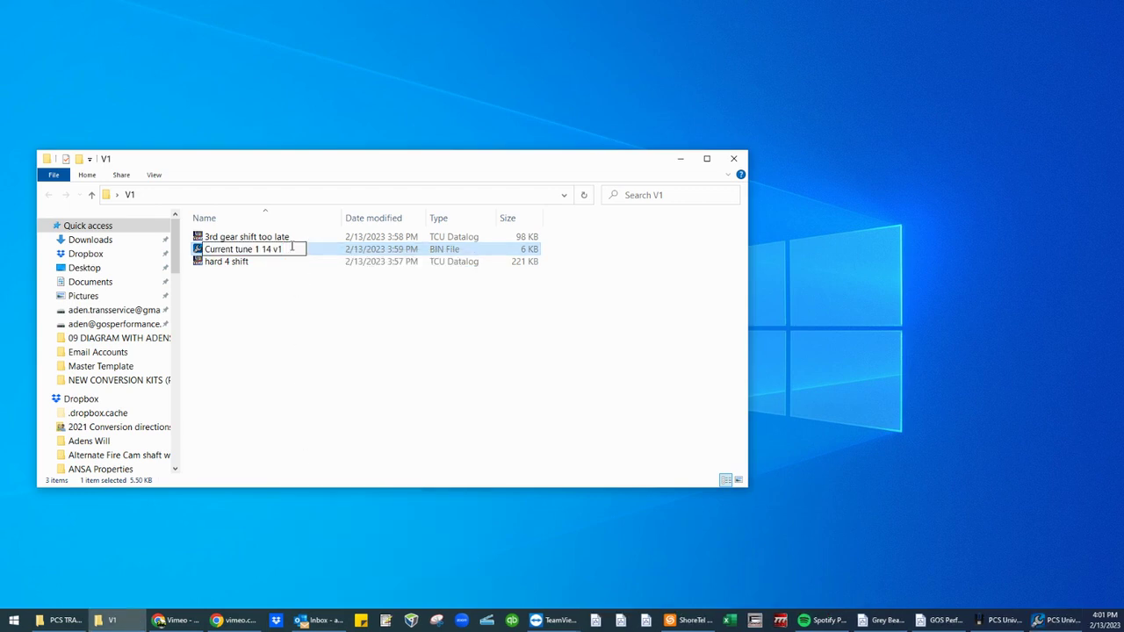
{"action": "key", "text": "BackSpace"}
{"action": "type", "text": "2"}
{"action": "key", "text": "Return"}
{"action": "left_click_drag", "start_coordinate": [293, 250], "coordinate": [852, 406]}
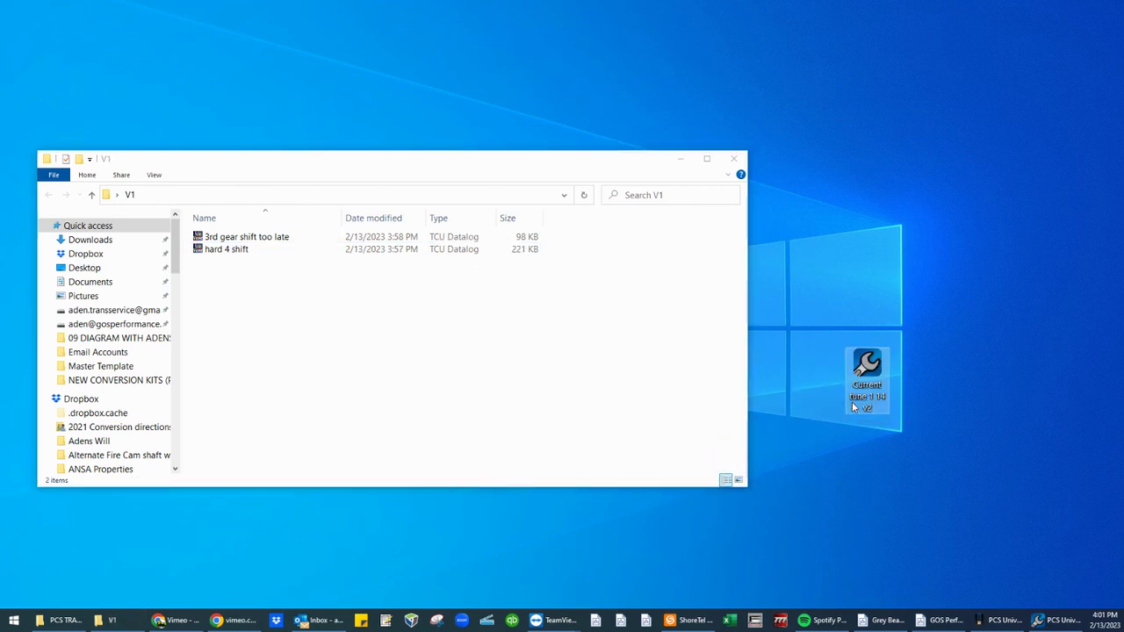
{"action": "left_click", "coordinate": [679, 158]}
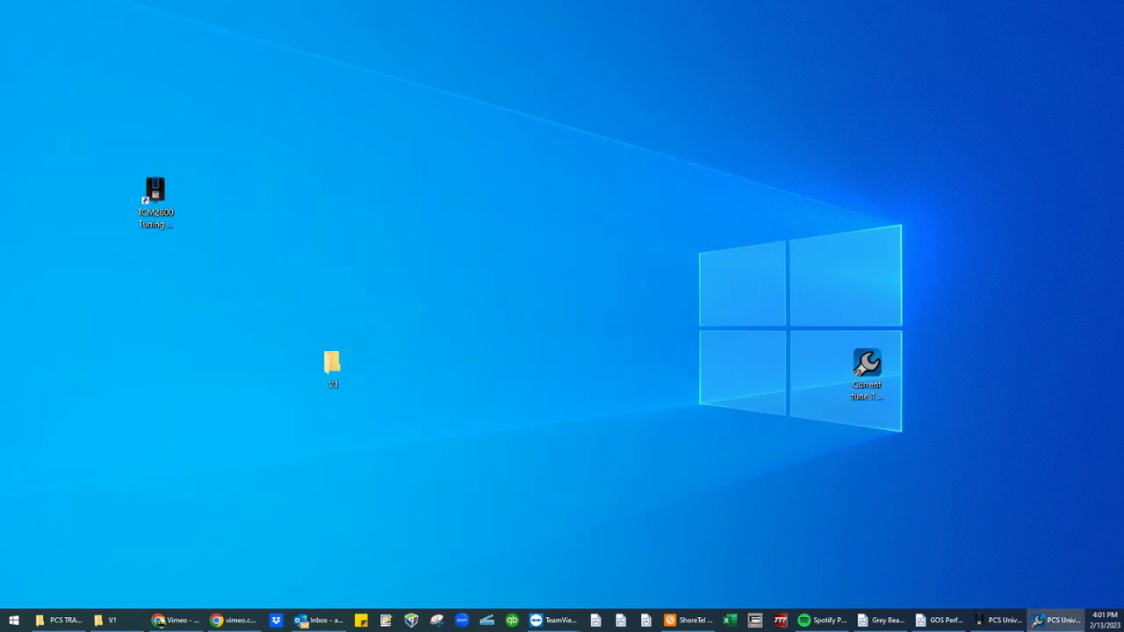
Step: Switch to the PCS Universal TCU Software and open the calibration file "Current tune 1 14 v2" from the Desktop
{"action": "left_click", "coordinate": [1003, 621]}
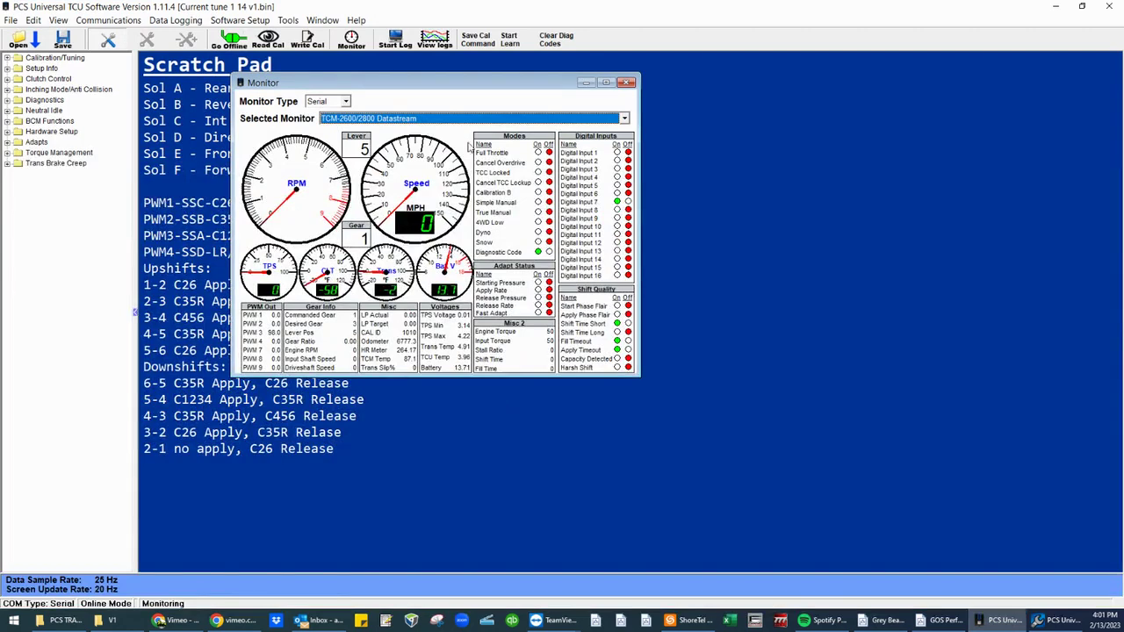
{"action": "left_click", "coordinate": [11, 20]}
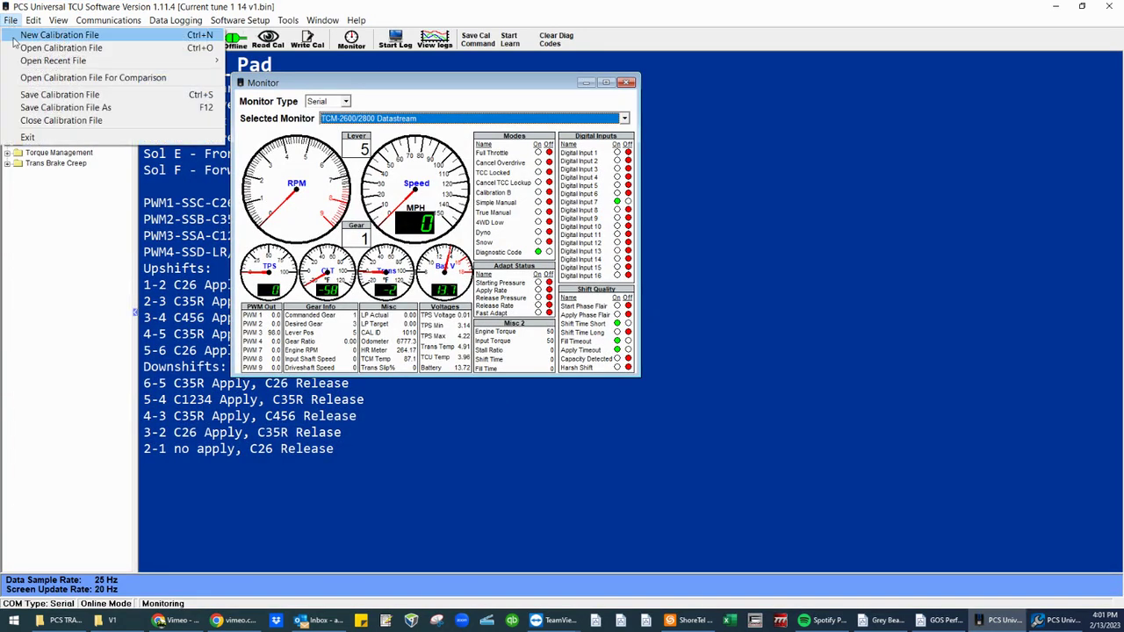
{"action": "left_click", "coordinate": [30, 49]}
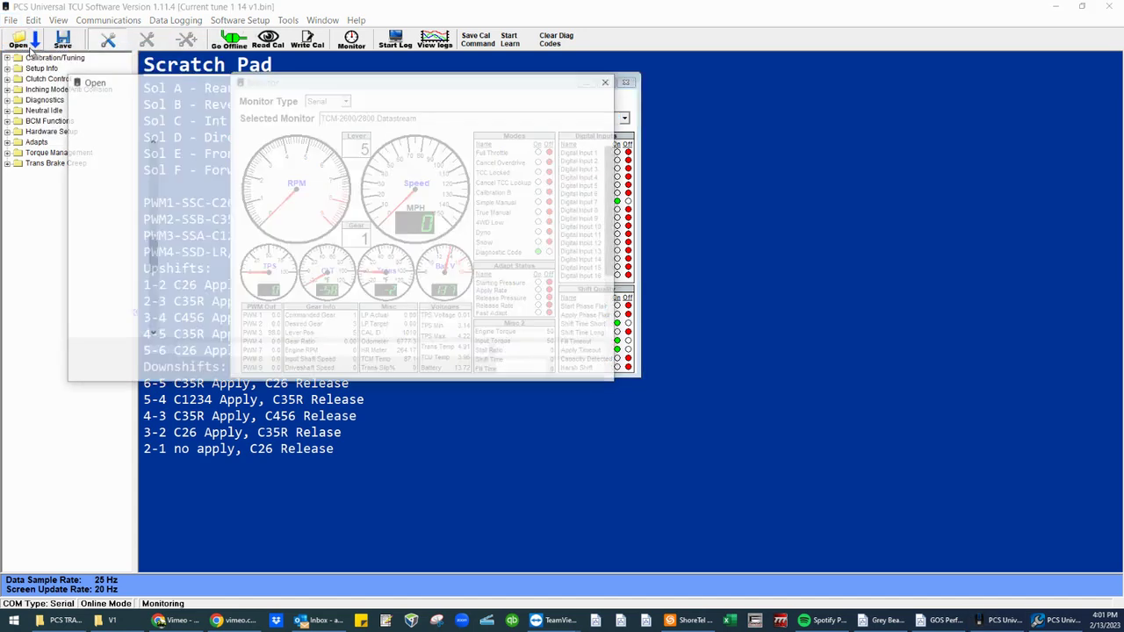
{"action": "left_click_drag", "start_coordinate": [151, 278], "coordinate": [151, 154]}
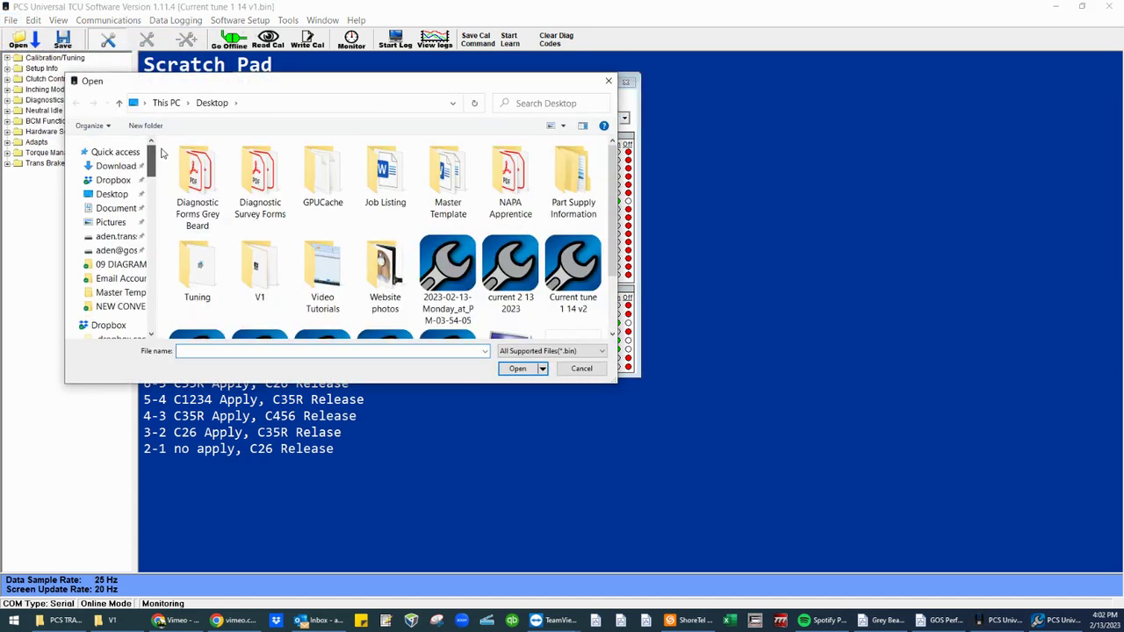
{"action": "left_click", "coordinate": [112, 195]}
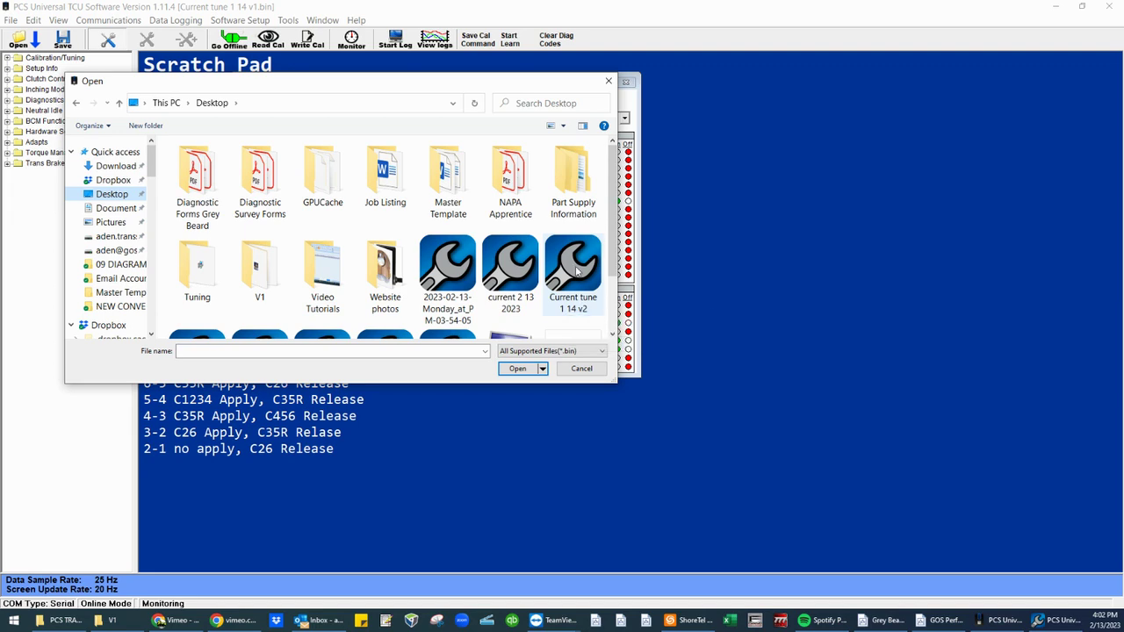
{"action": "double_click", "coordinate": [576, 268]}
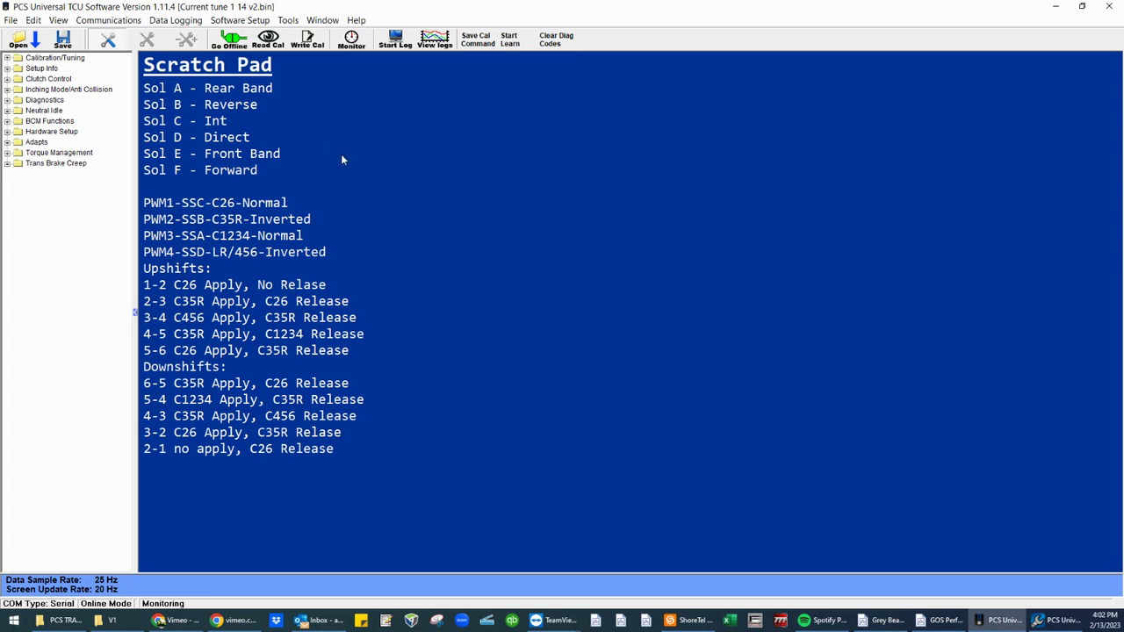
Step: Issue Write Cal for the opened calibration and reopen the live monitor with the TCM-2600/2800 Datastream view
{"action": "left_click", "coordinate": [307, 38]}
{"action": "left_click", "coordinate": [350, 41]}
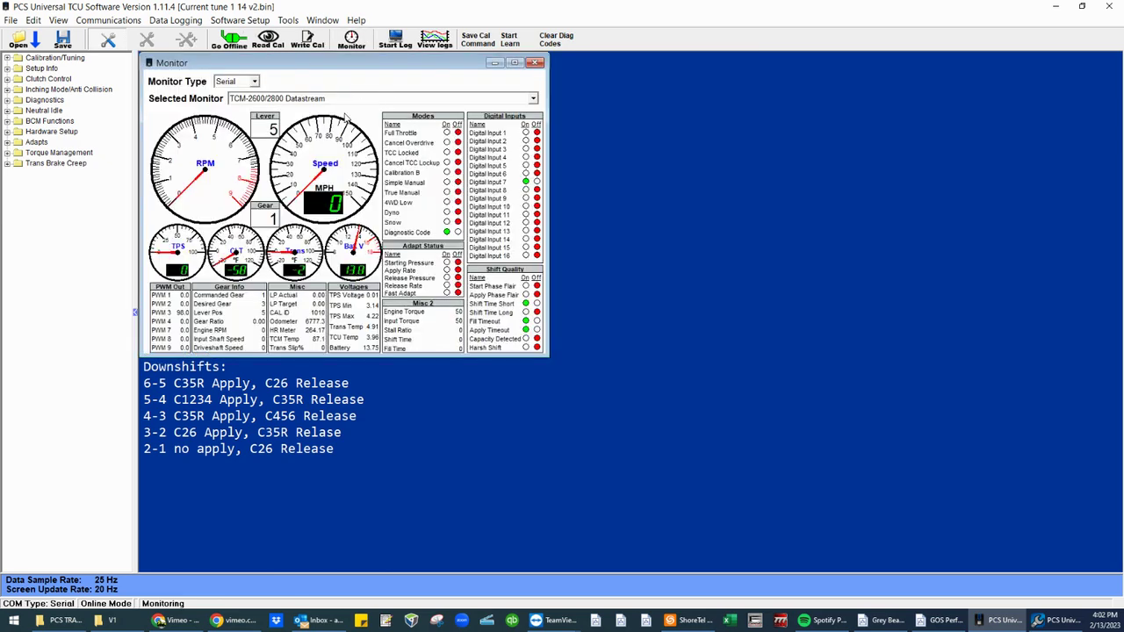
{"action": "left_click", "coordinate": [532, 99]}
{"action": "left_click", "coordinate": [426, 122]}
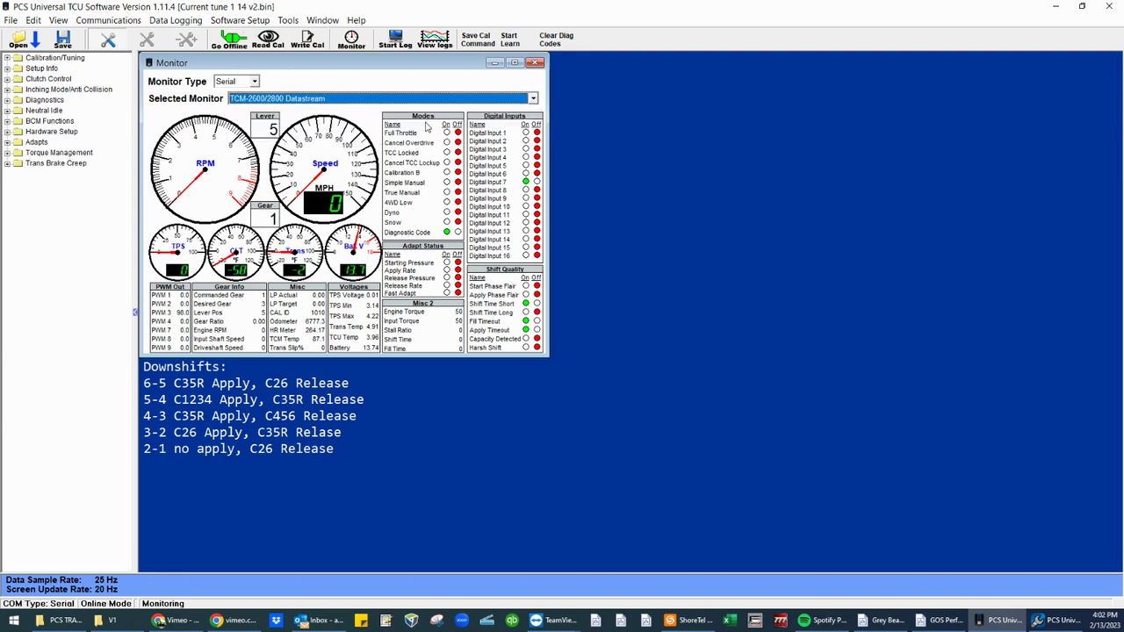